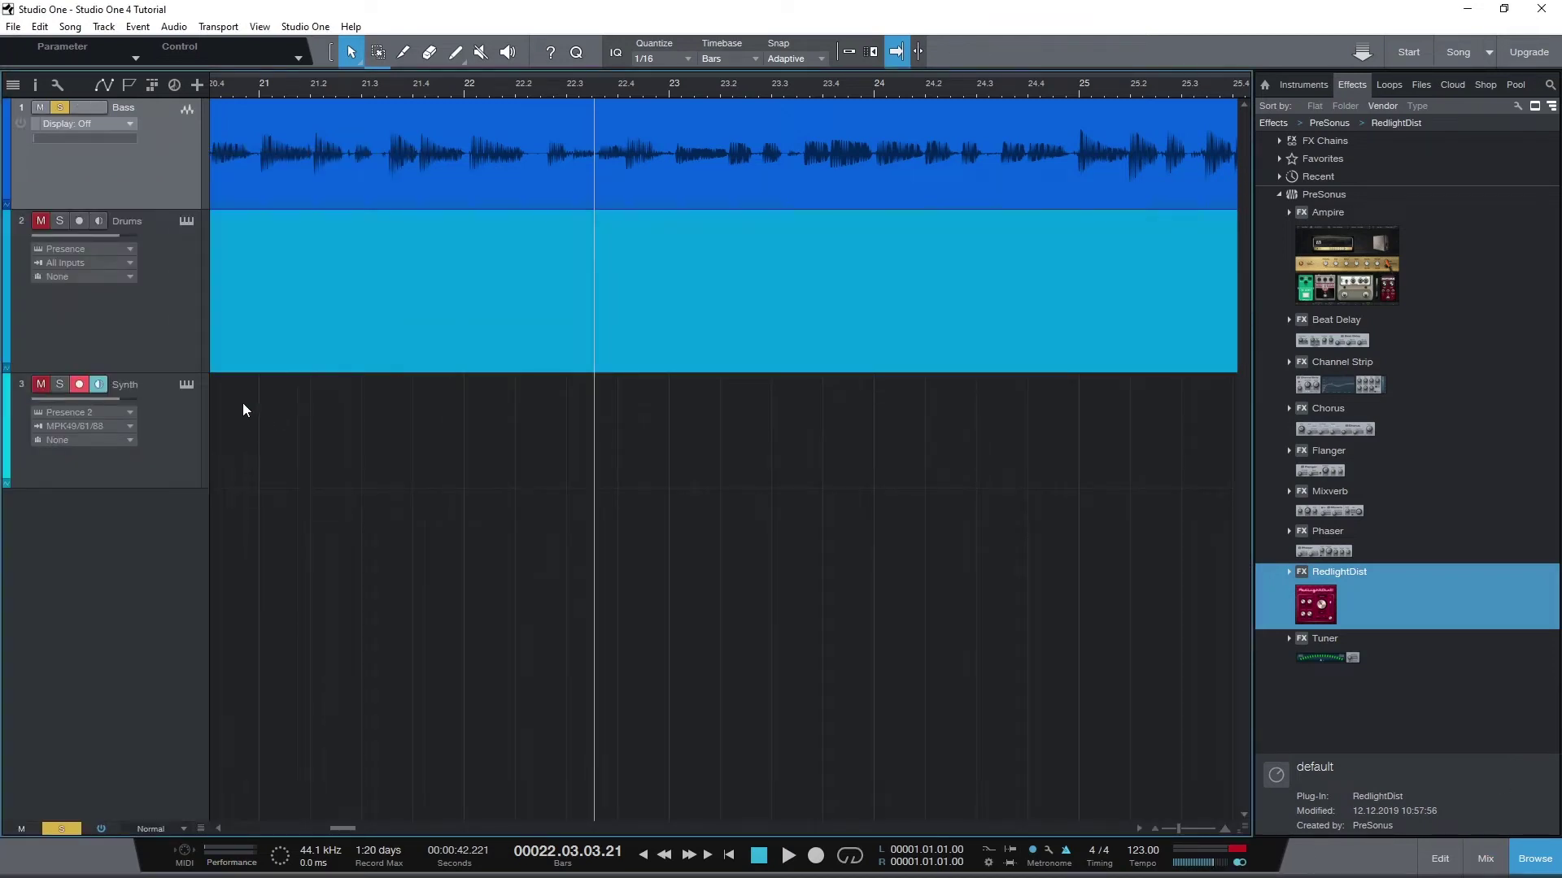
# Add a Reverb Mix automation lane to the Synth track
pyautogui.click(133, 122)
pyautogui.click(119, 142)
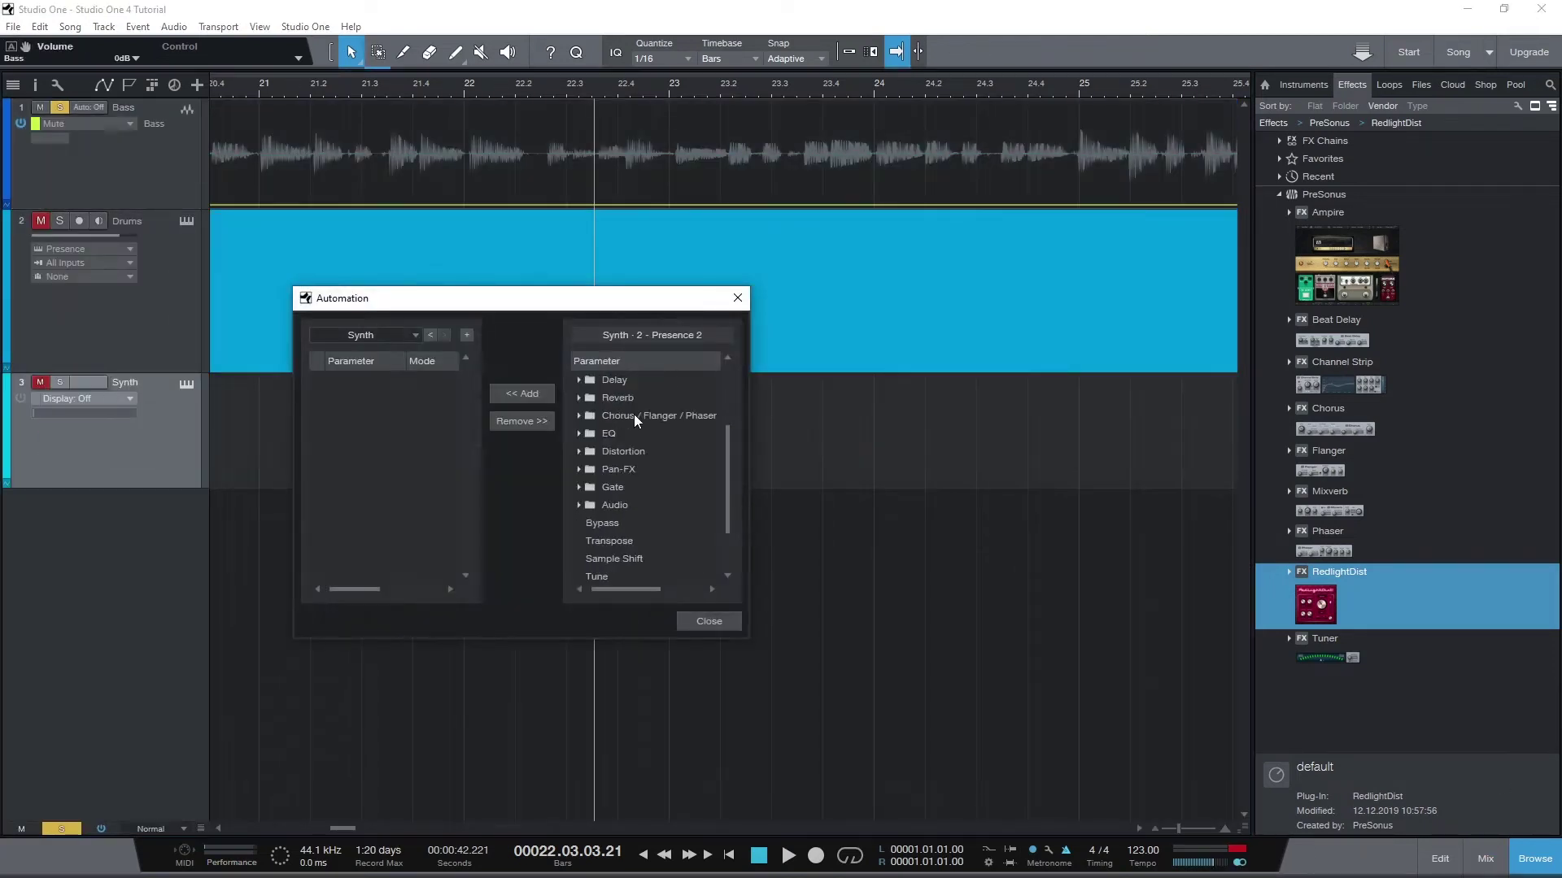
pyautogui.click(579, 433)
pyautogui.doubleClick(603, 469)
pyautogui.click(708, 622)
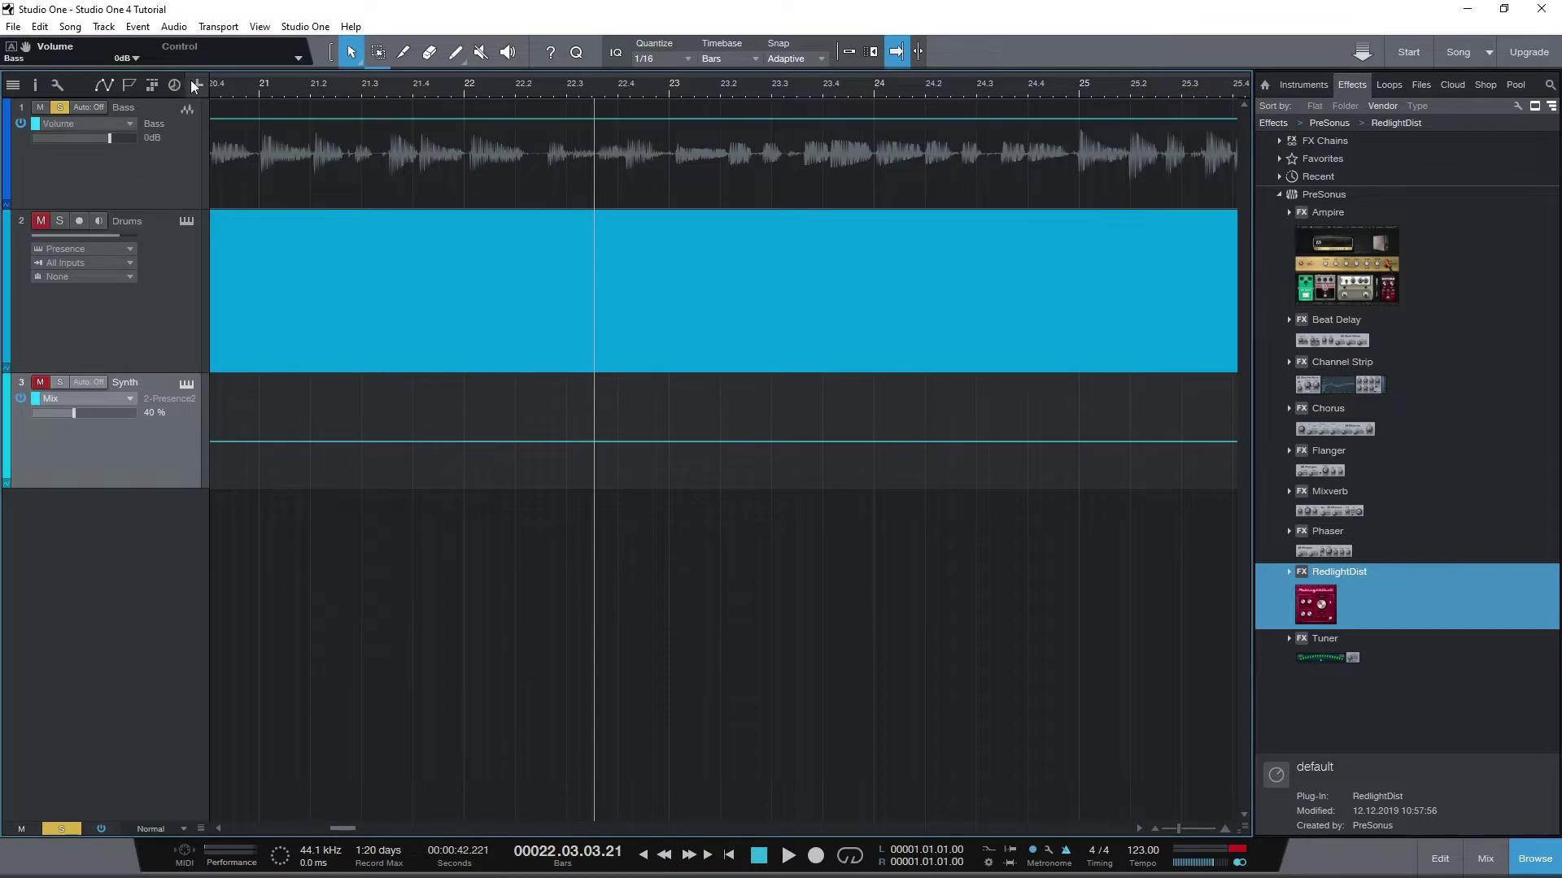
# Set Bass to Touch mode and record volume dips and rises during playback from the start
pyautogui.click(88, 107)
pyautogui.click(99, 158)
pyautogui.press(',')
pyautogui.press('space')
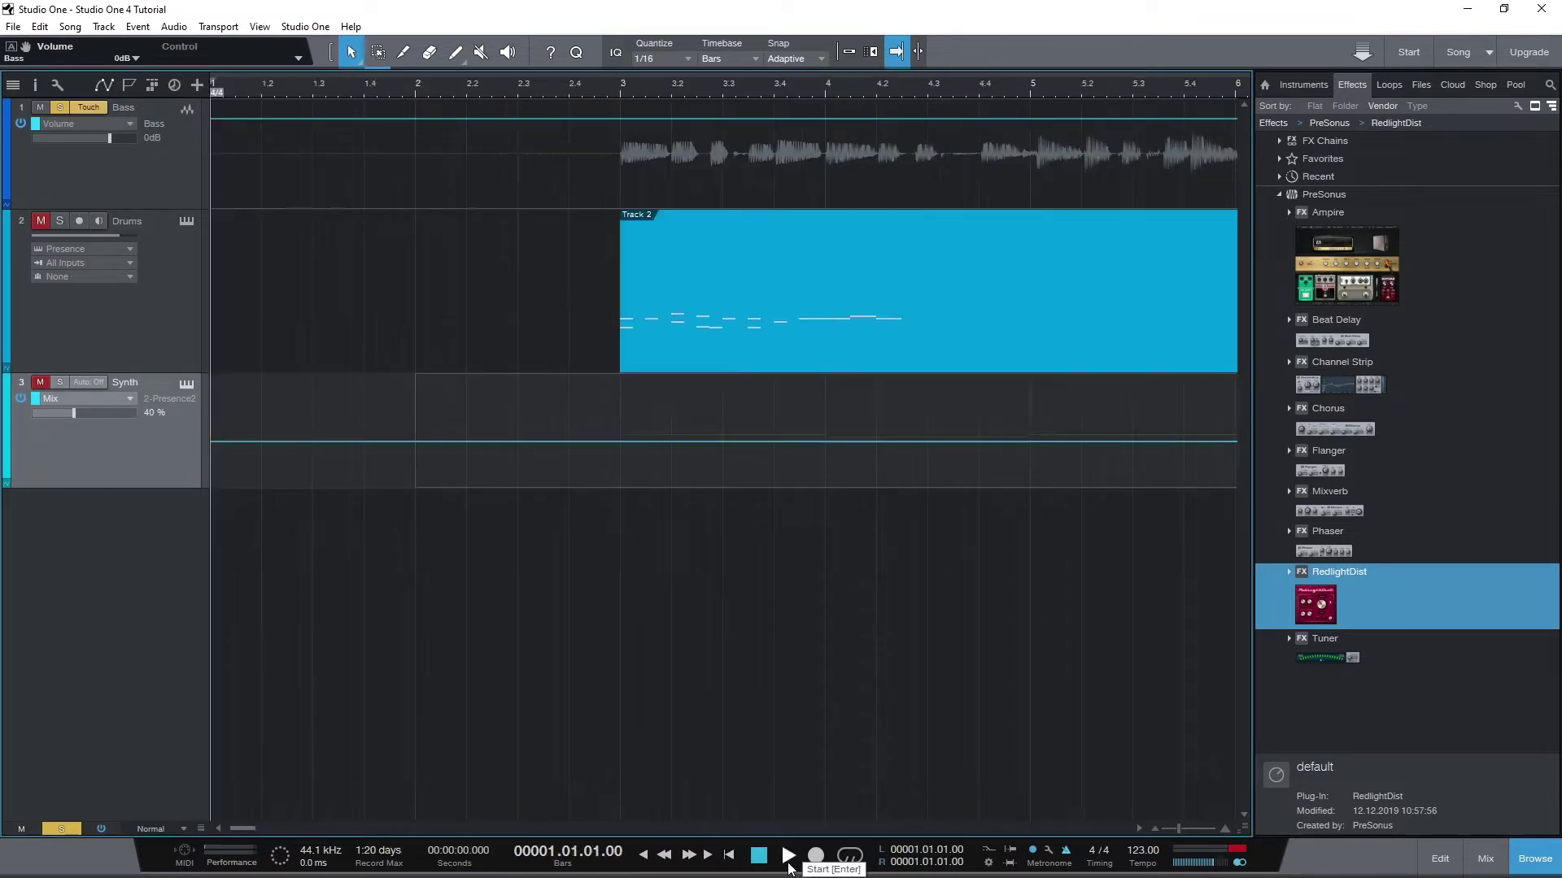
pyautogui.moveTo(101, 139)
pyautogui.mouseDown()
pyautogui.moveTo(57, 137)
pyautogui.moveTo(142, 138)
pyautogui.moveTo(62, 130)
pyautogui.mouseUp()
pyautogui.press('space')
# Switch Bass to Latch, then Write mode, and pull the volume down to write a dip
pyautogui.click(87, 107)
pyautogui.click(99, 173)
pyautogui.press('space')
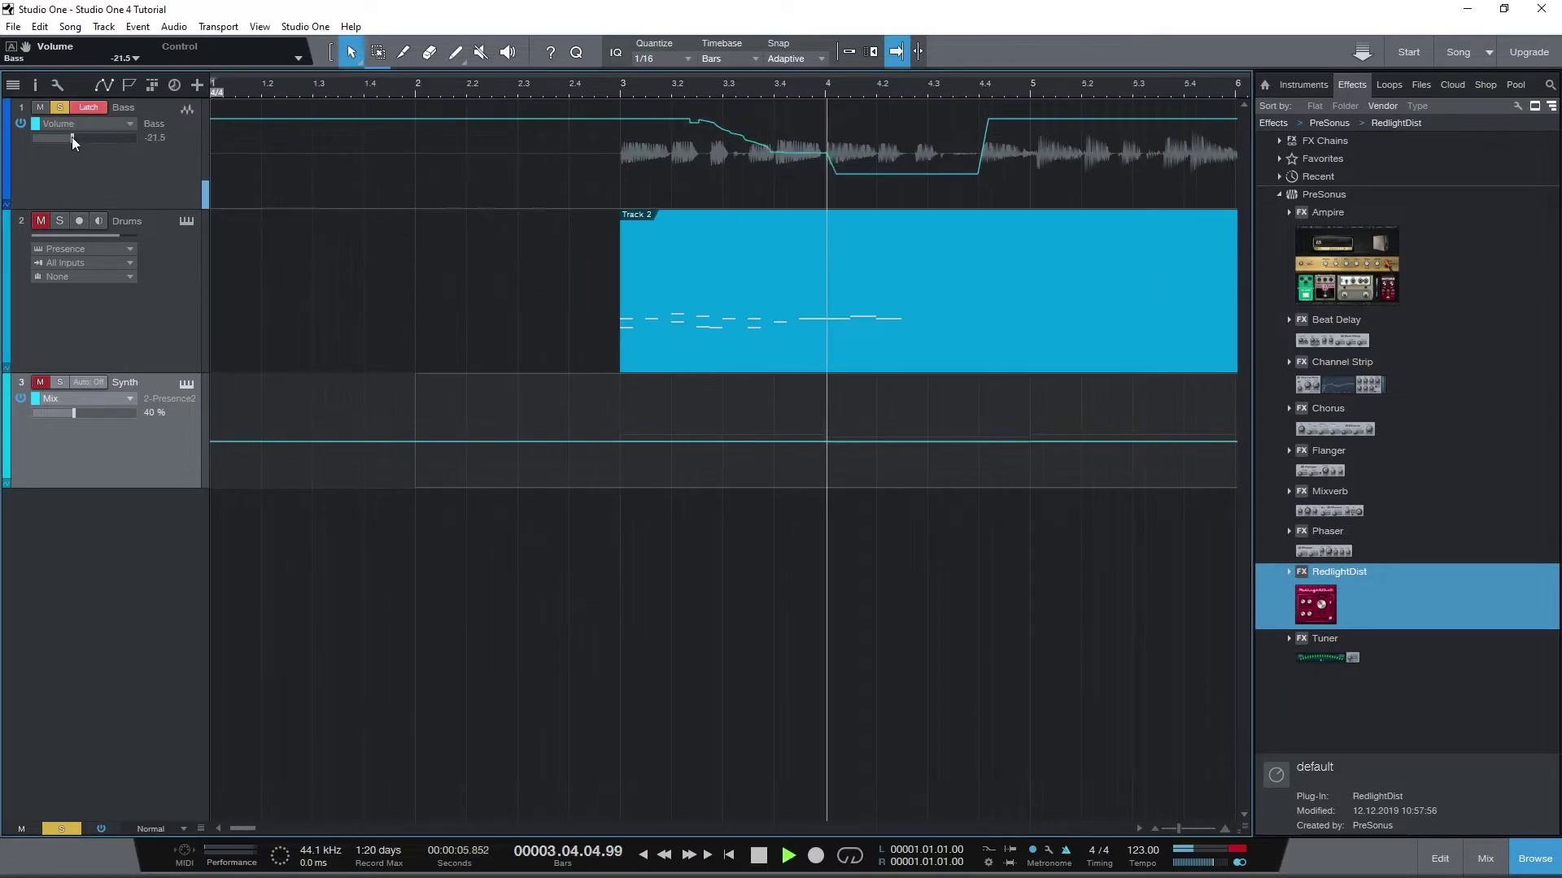
pyautogui.press('space')
pyautogui.click(88, 107)
pyautogui.click(99, 187)
pyautogui.press('space')
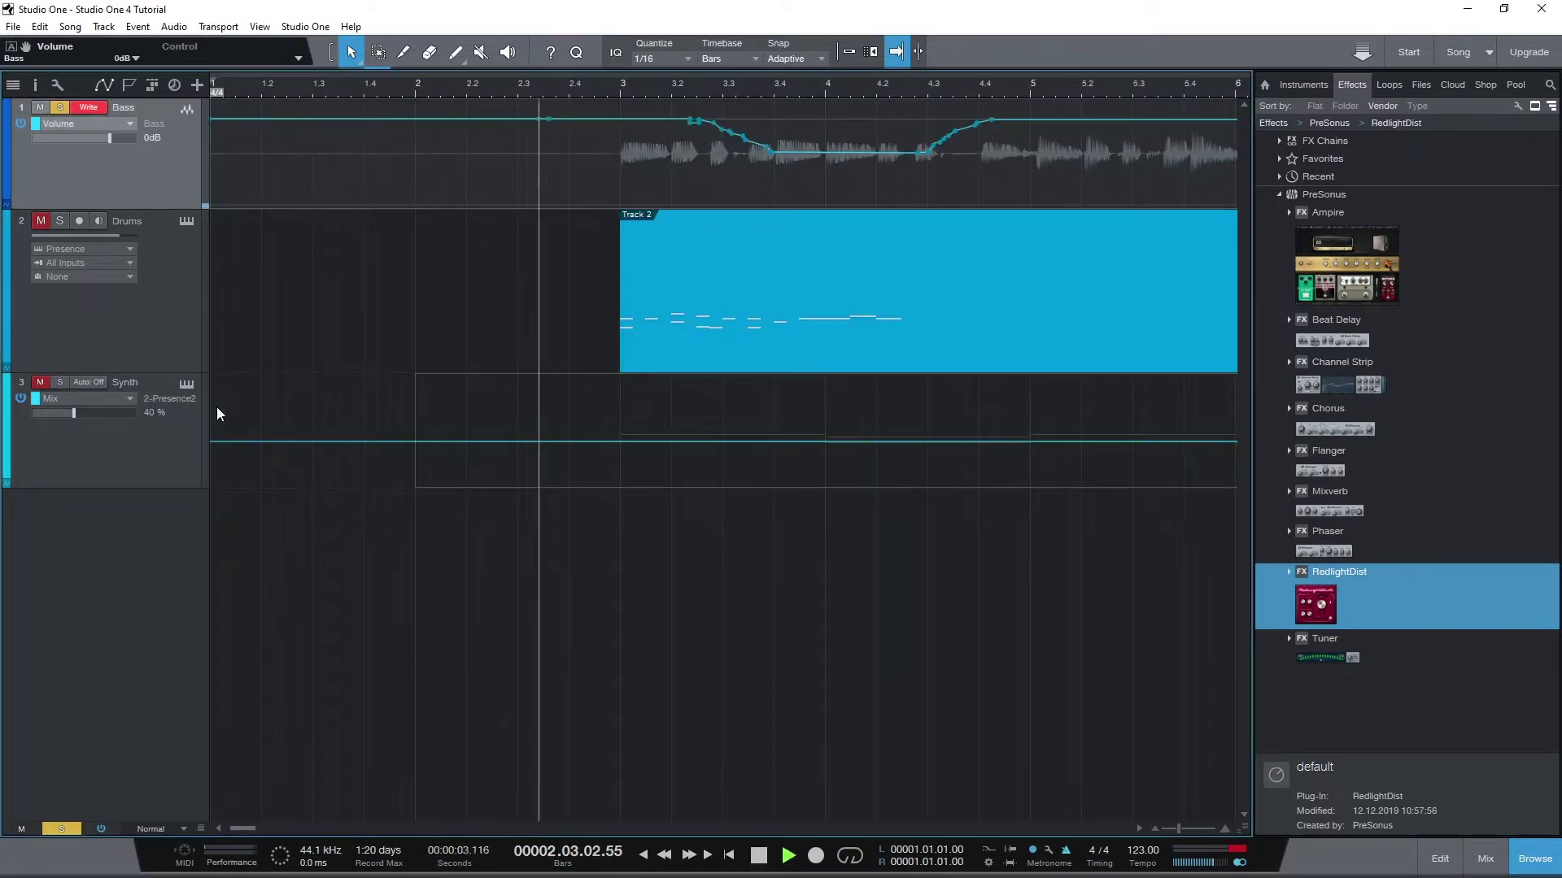
pyautogui.moveTo(109, 139)
pyautogui.mouseDown()
pyautogui.moveTo(81, 138)
pyautogui.moveTo(96, 138)
pyautogui.mouseUp()
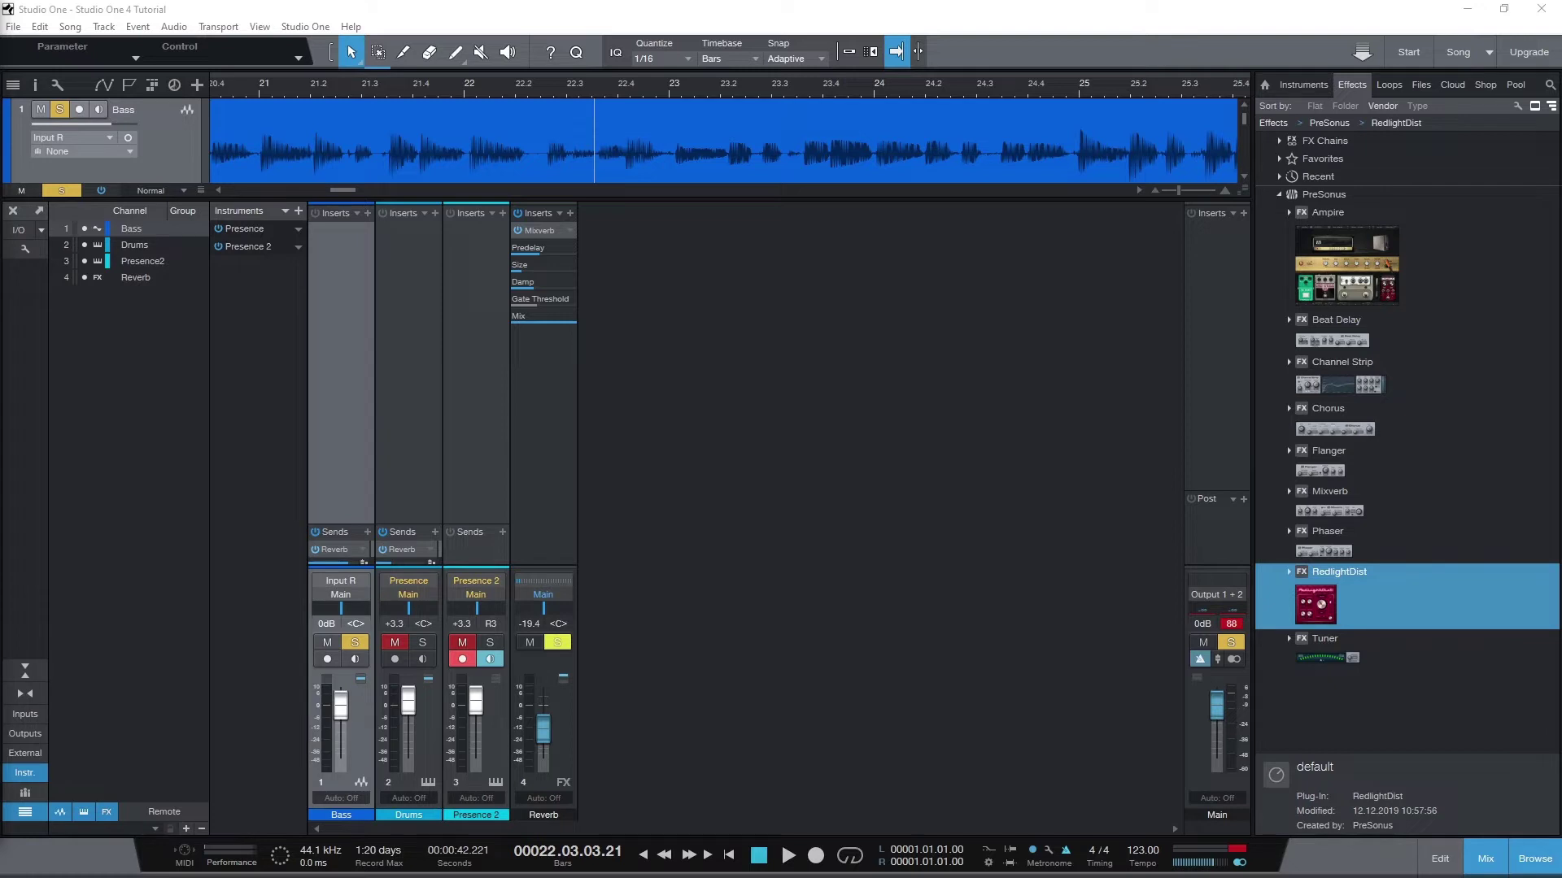
# Close the mixer, show the Bass track's automation, and list its automation parameters
pyautogui.click(1487, 866)
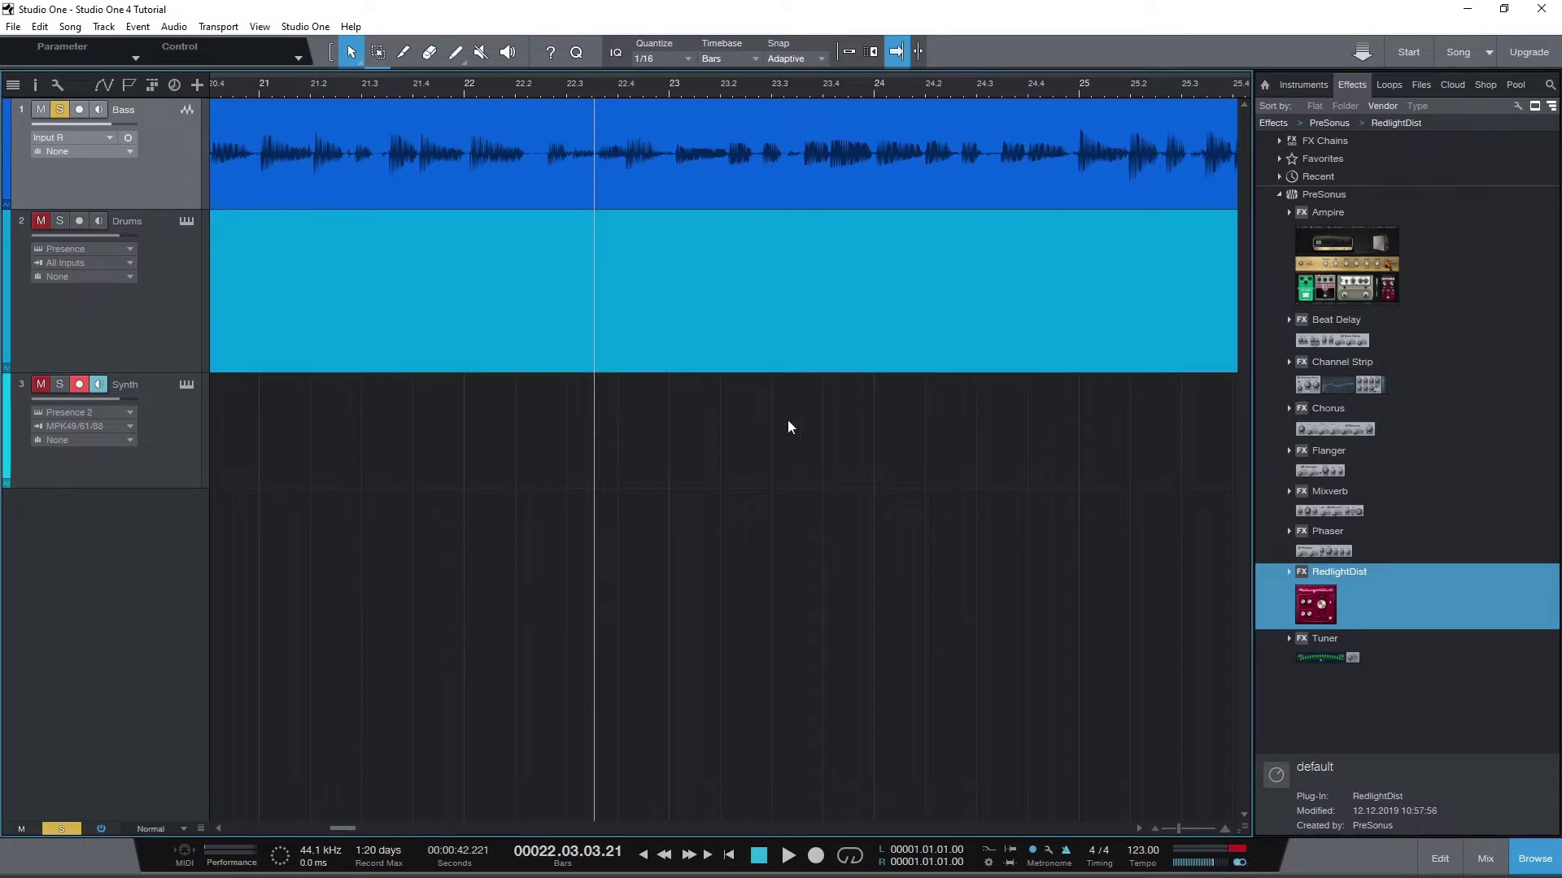
pyautogui.rightClick(175, 150)
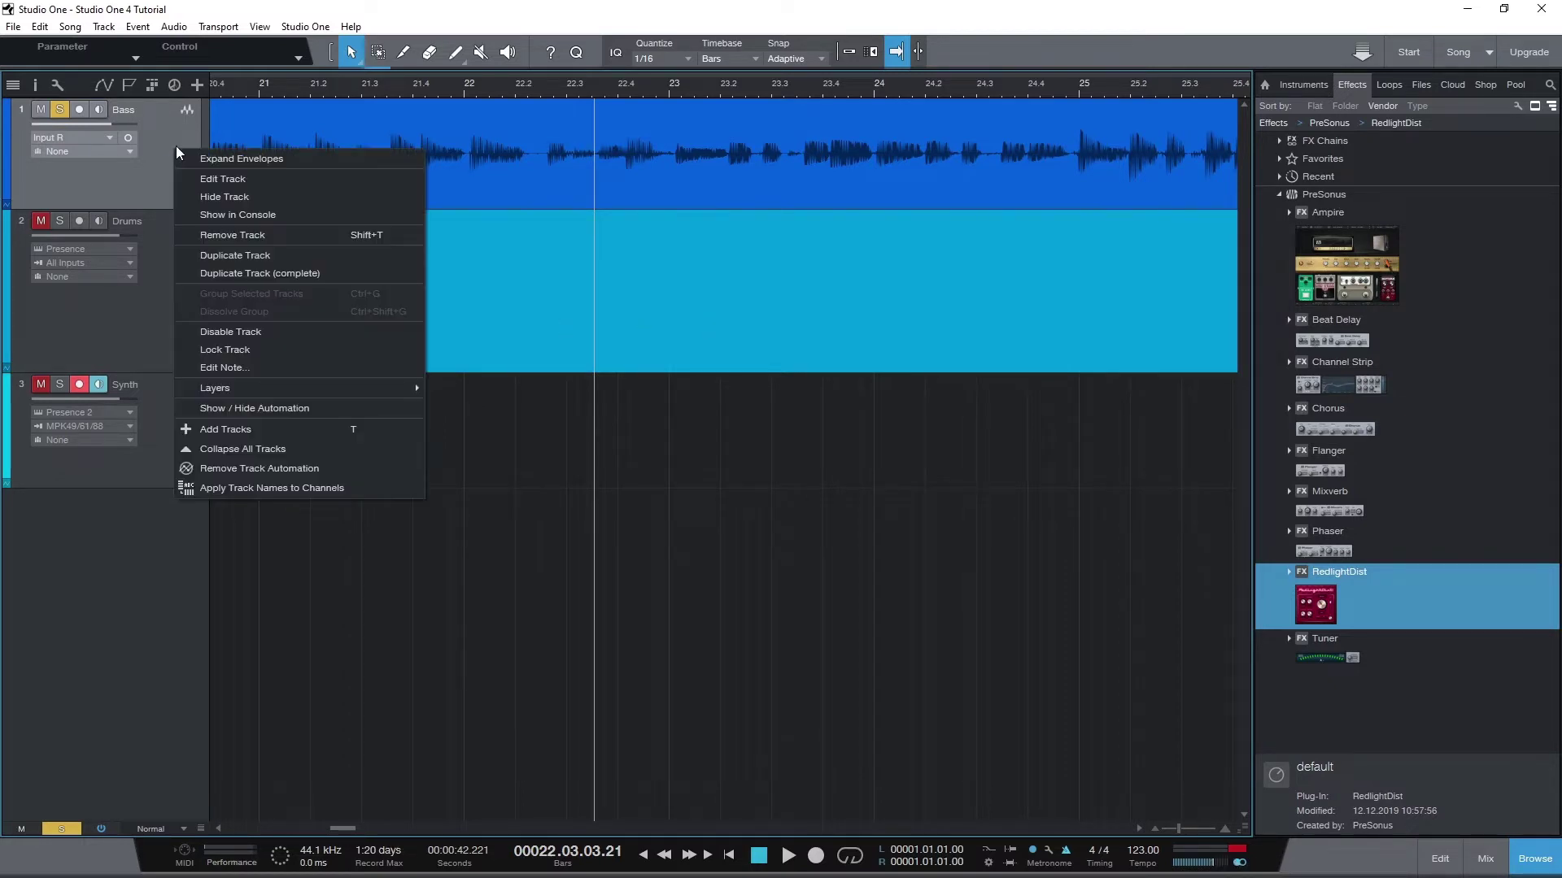
pyautogui.click(272, 413)
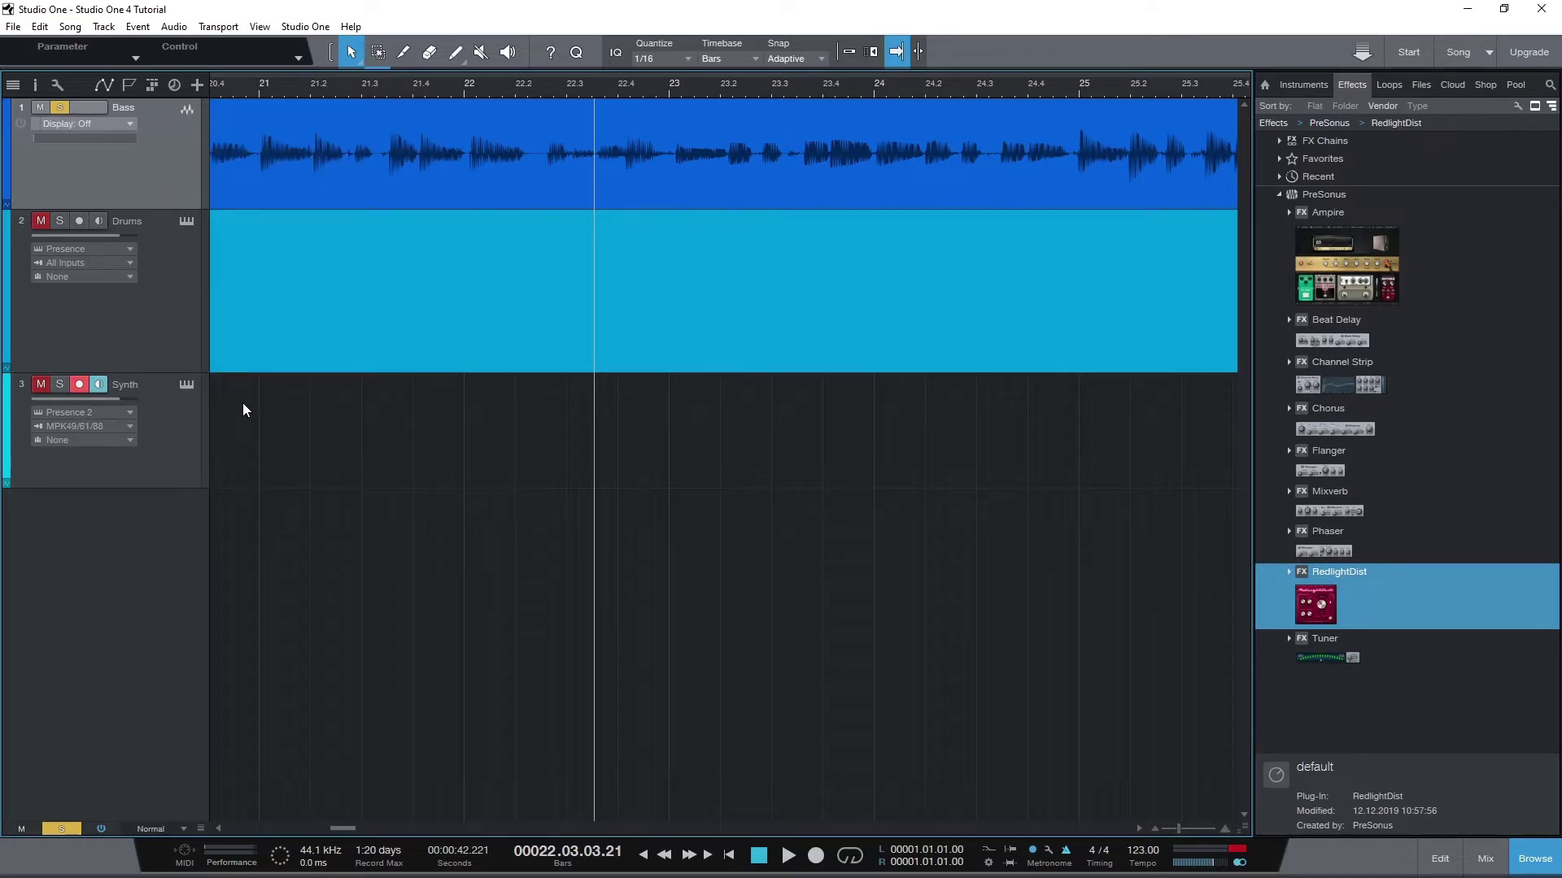
pyautogui.click(132, 124)
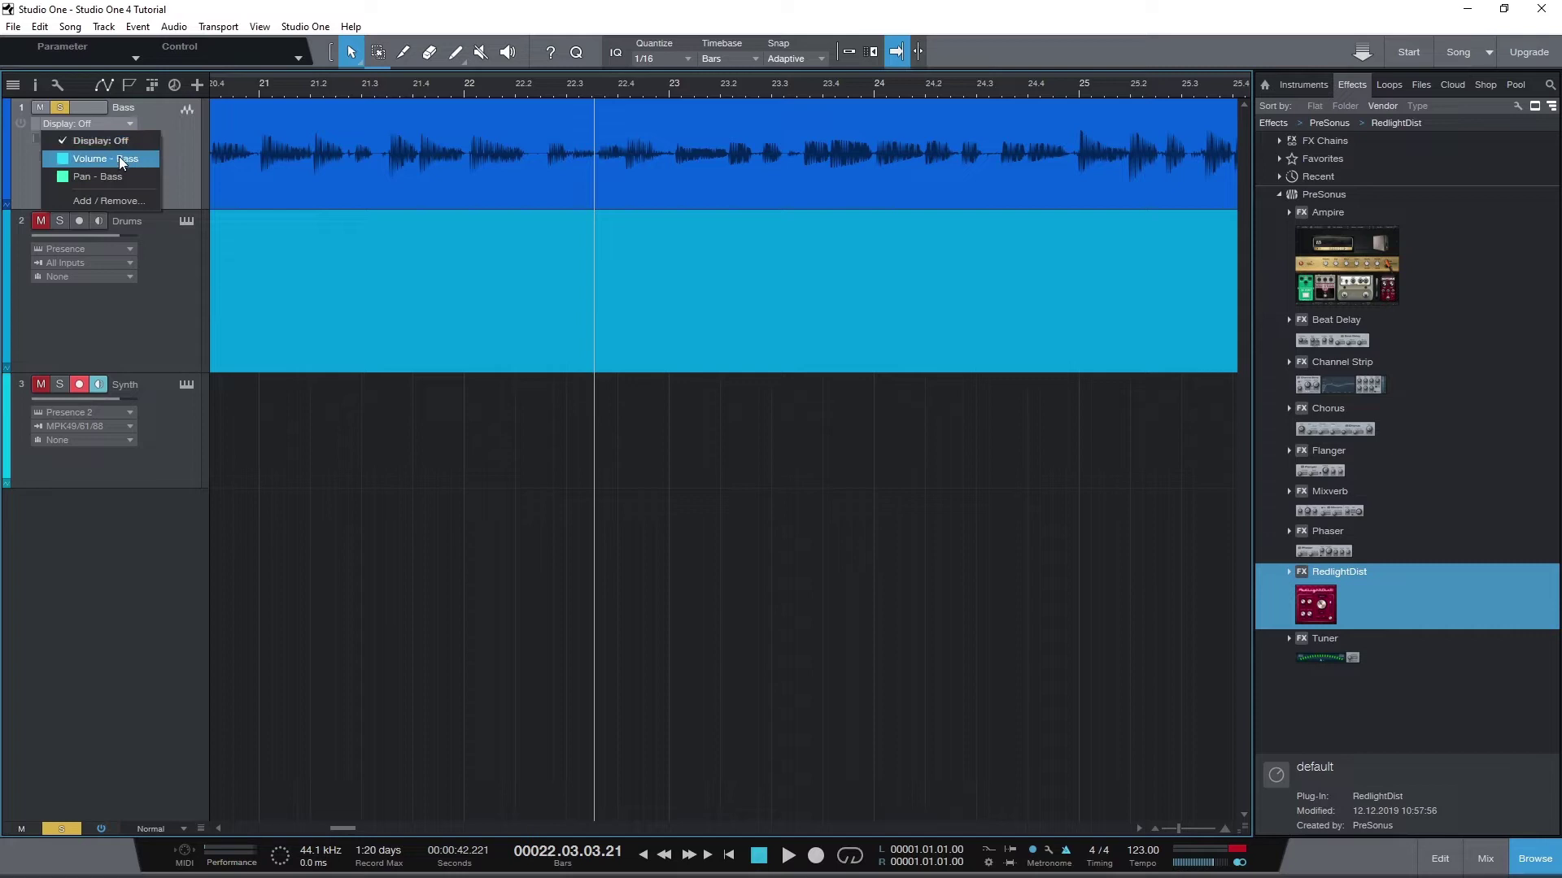
# Display the Bass Volume envelope, then switch the lane to the Pan envelope
pyautogui.click(119, 159)
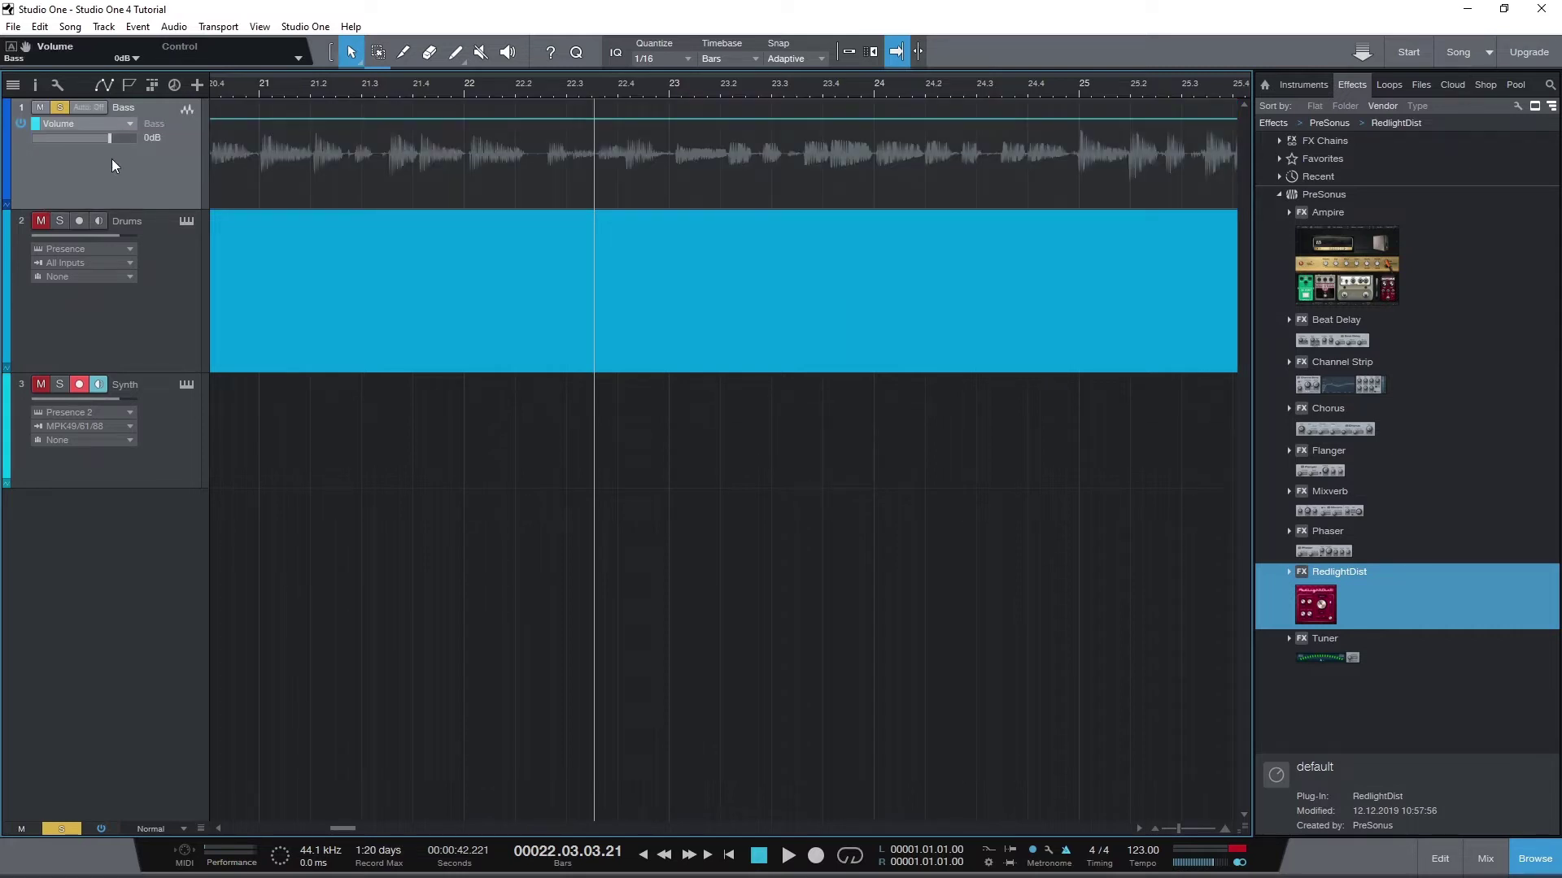
pyautogui.click(132, 122)
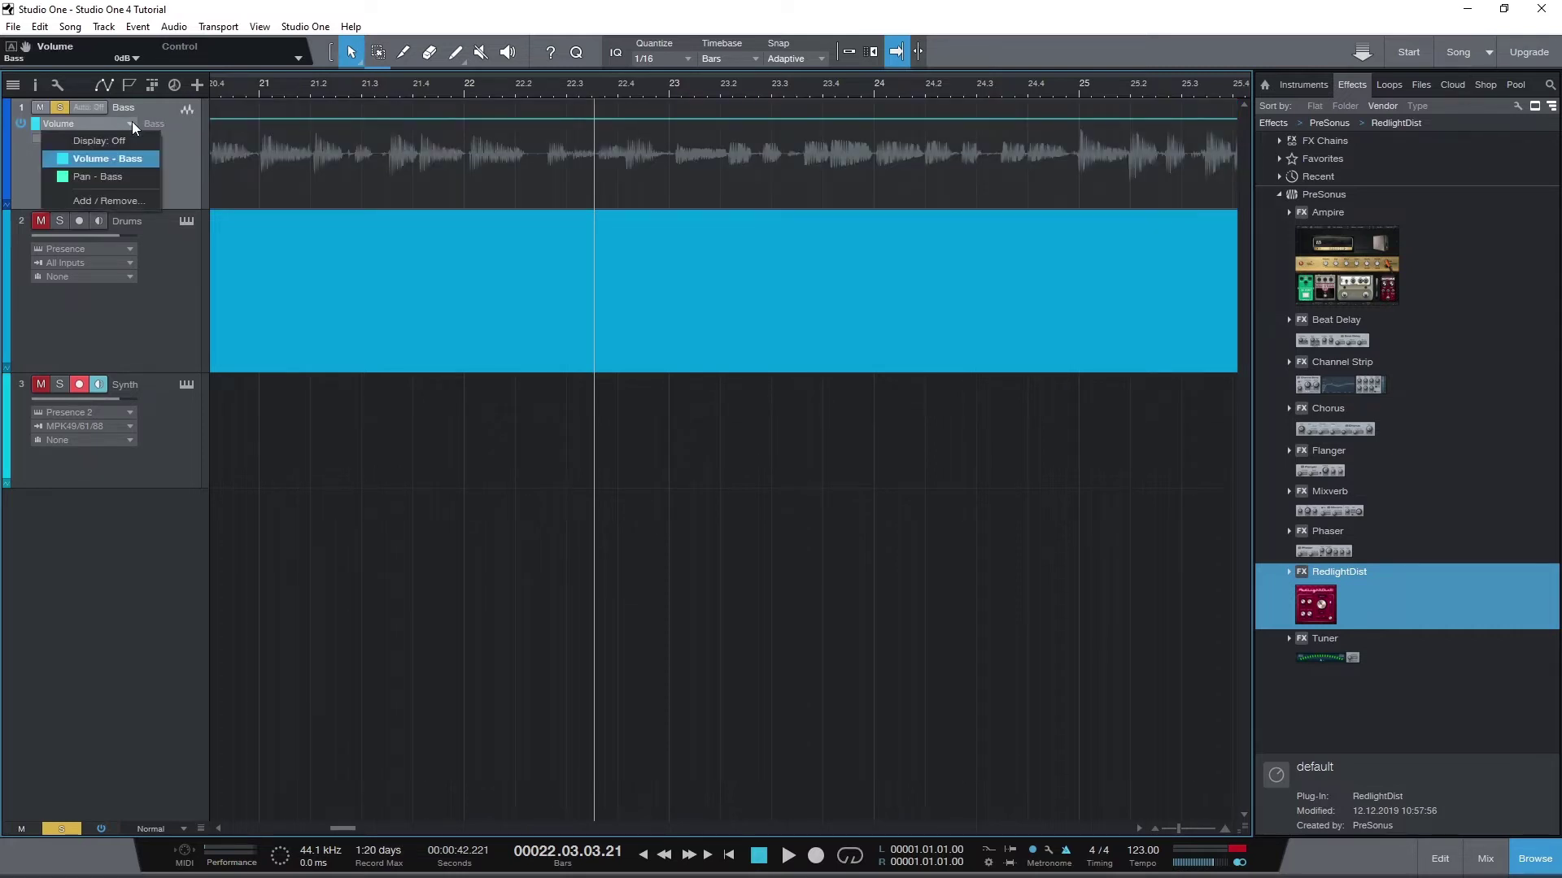
pyautogui.click(106, 180)
# Add a Reverb Mix automation lane to the Synth track
pyautogui.click(128, 415)
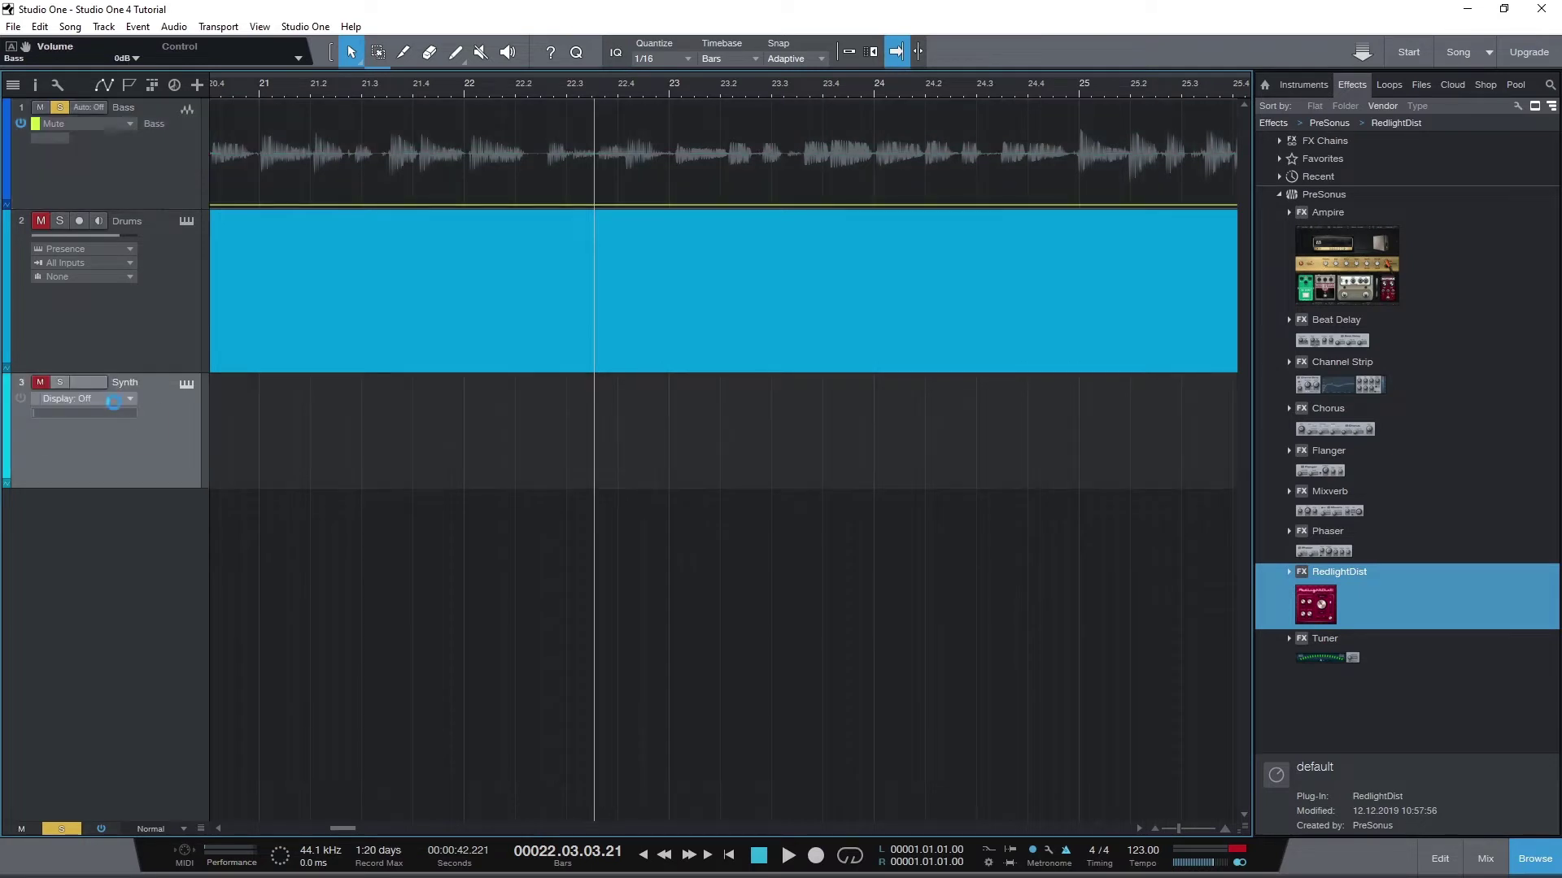
pyautogui.click(114, 401)
pyautogui.click(124, 441)
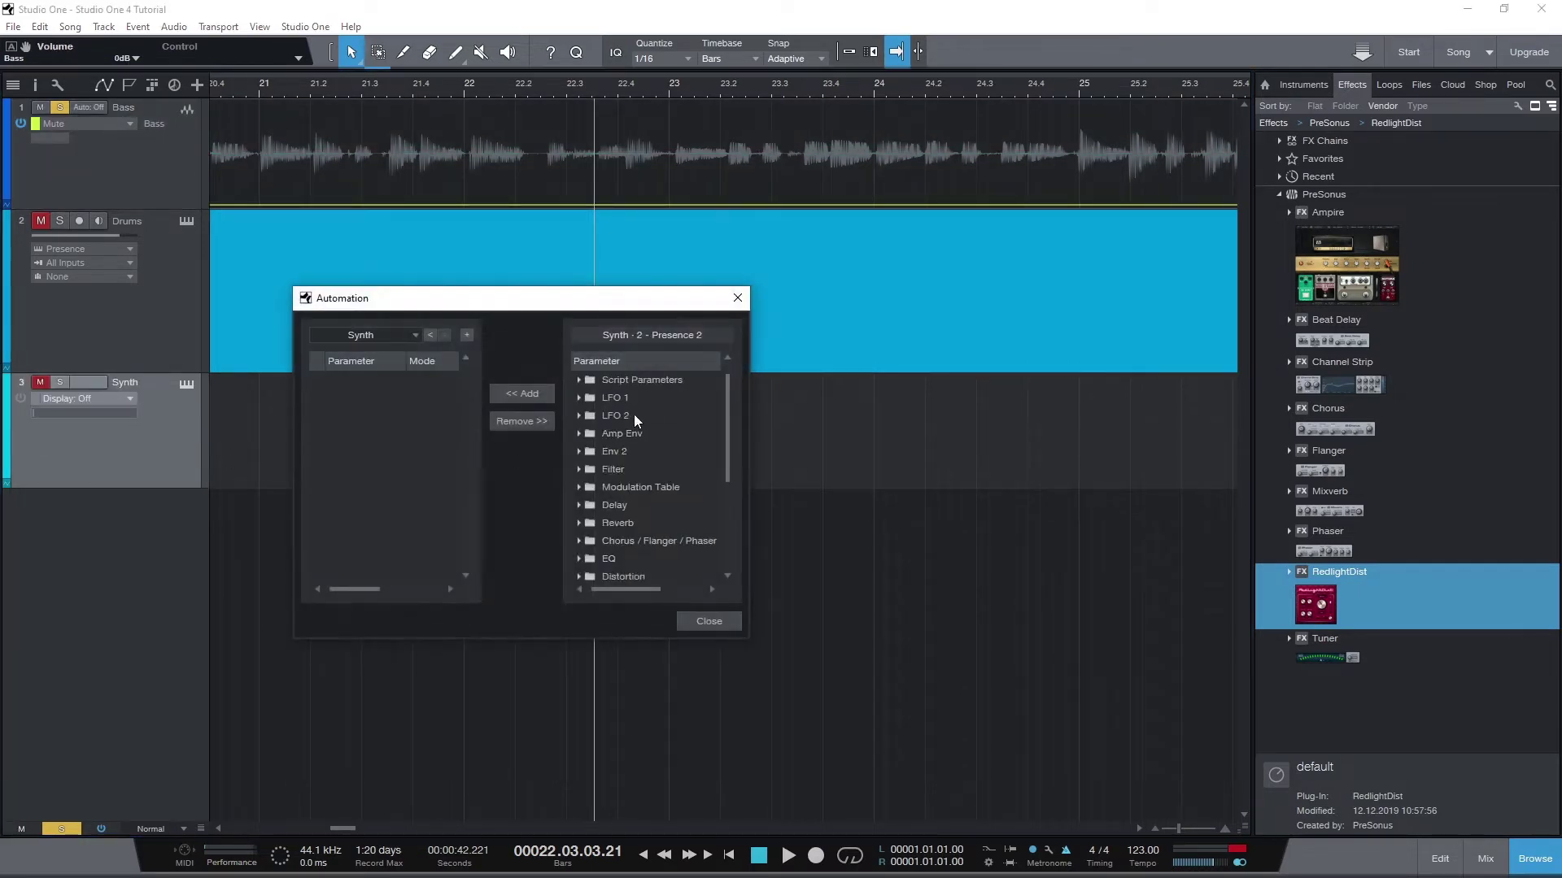
pyautogui.scroll(-5, 632, 413)
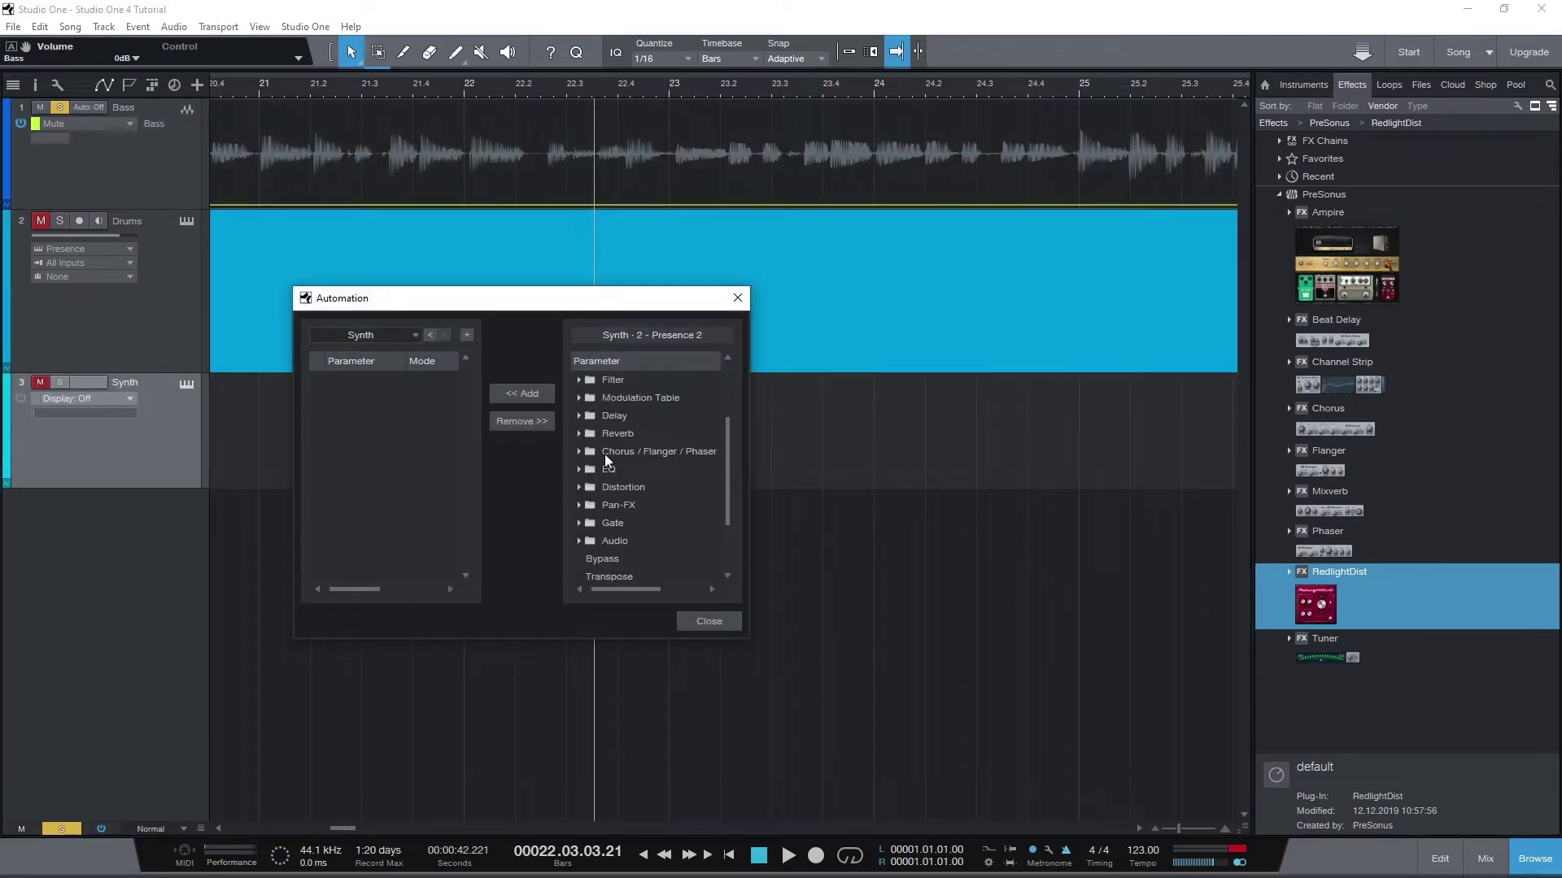
pyautogui.click(579, 435)
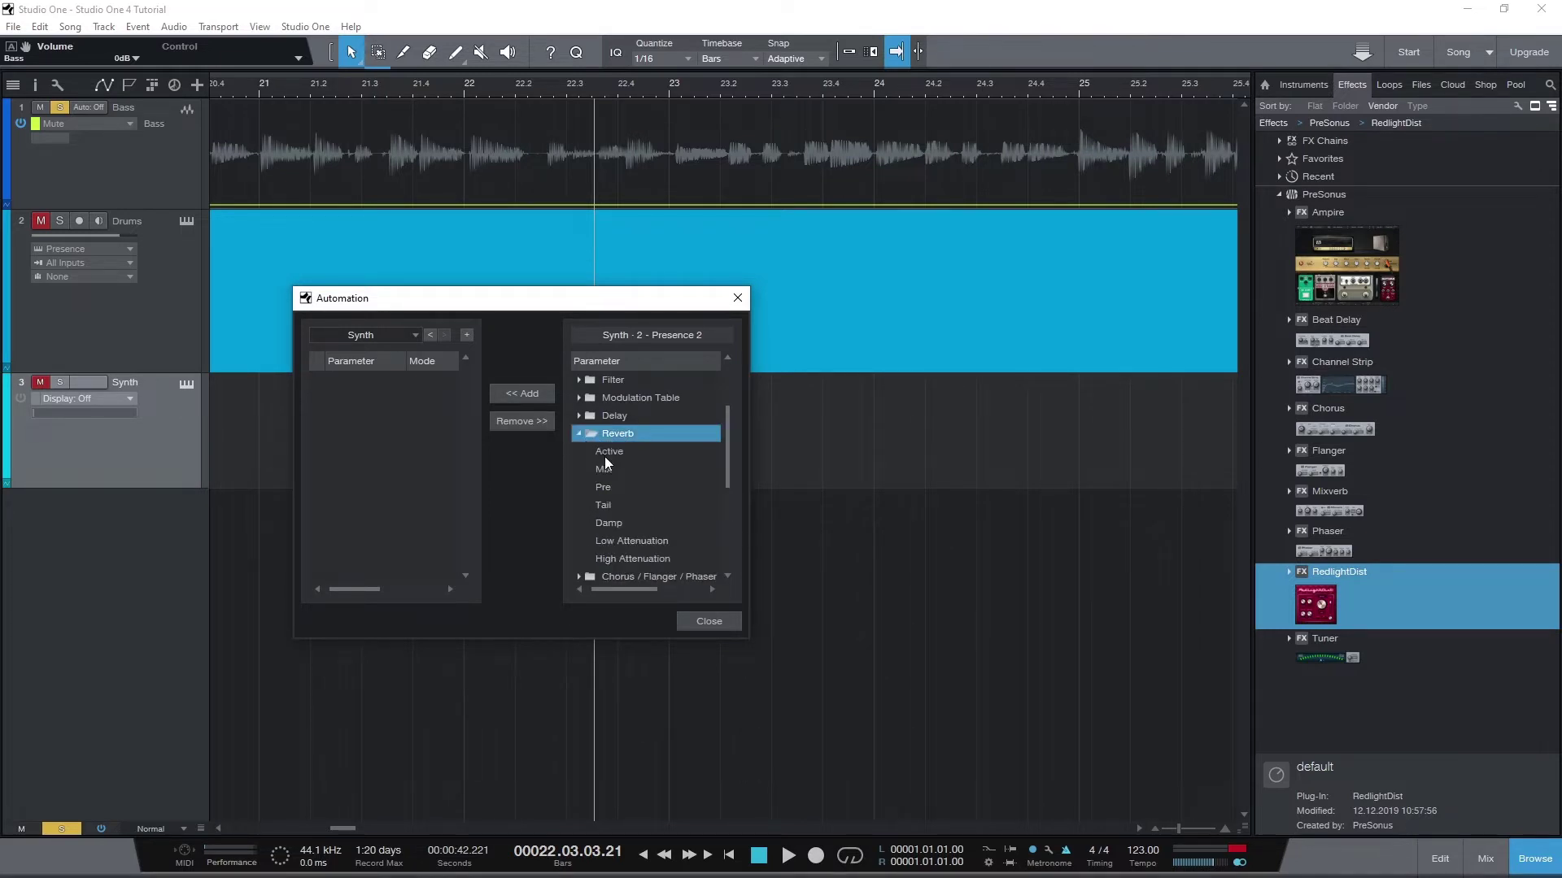
pyautogui.click(603, 471)
pyautogui.click(522, 396)
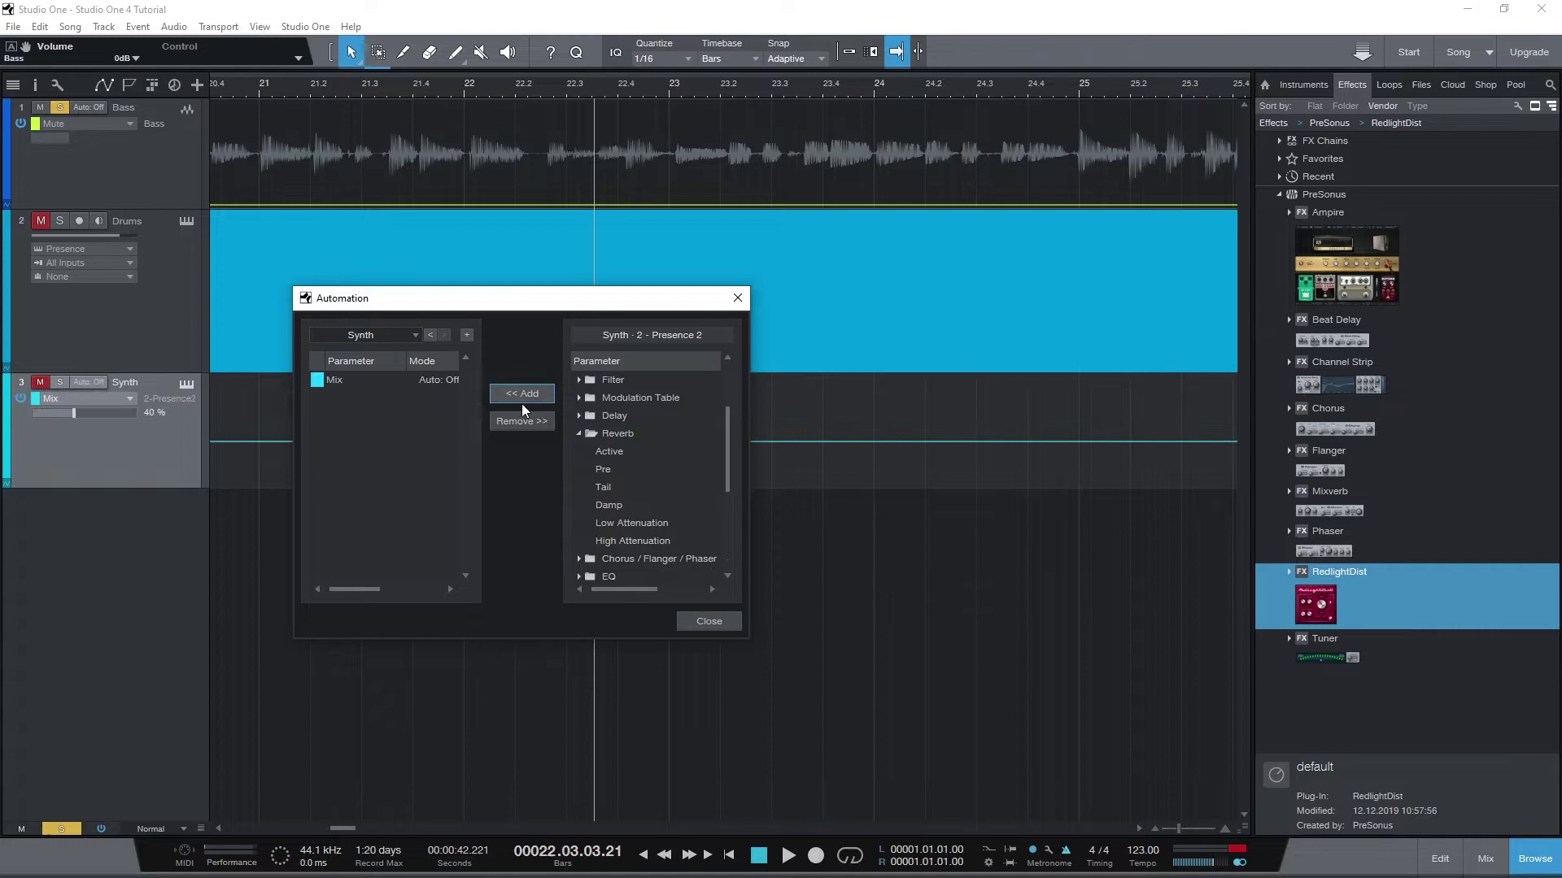
pyautogui.click(695, 623)
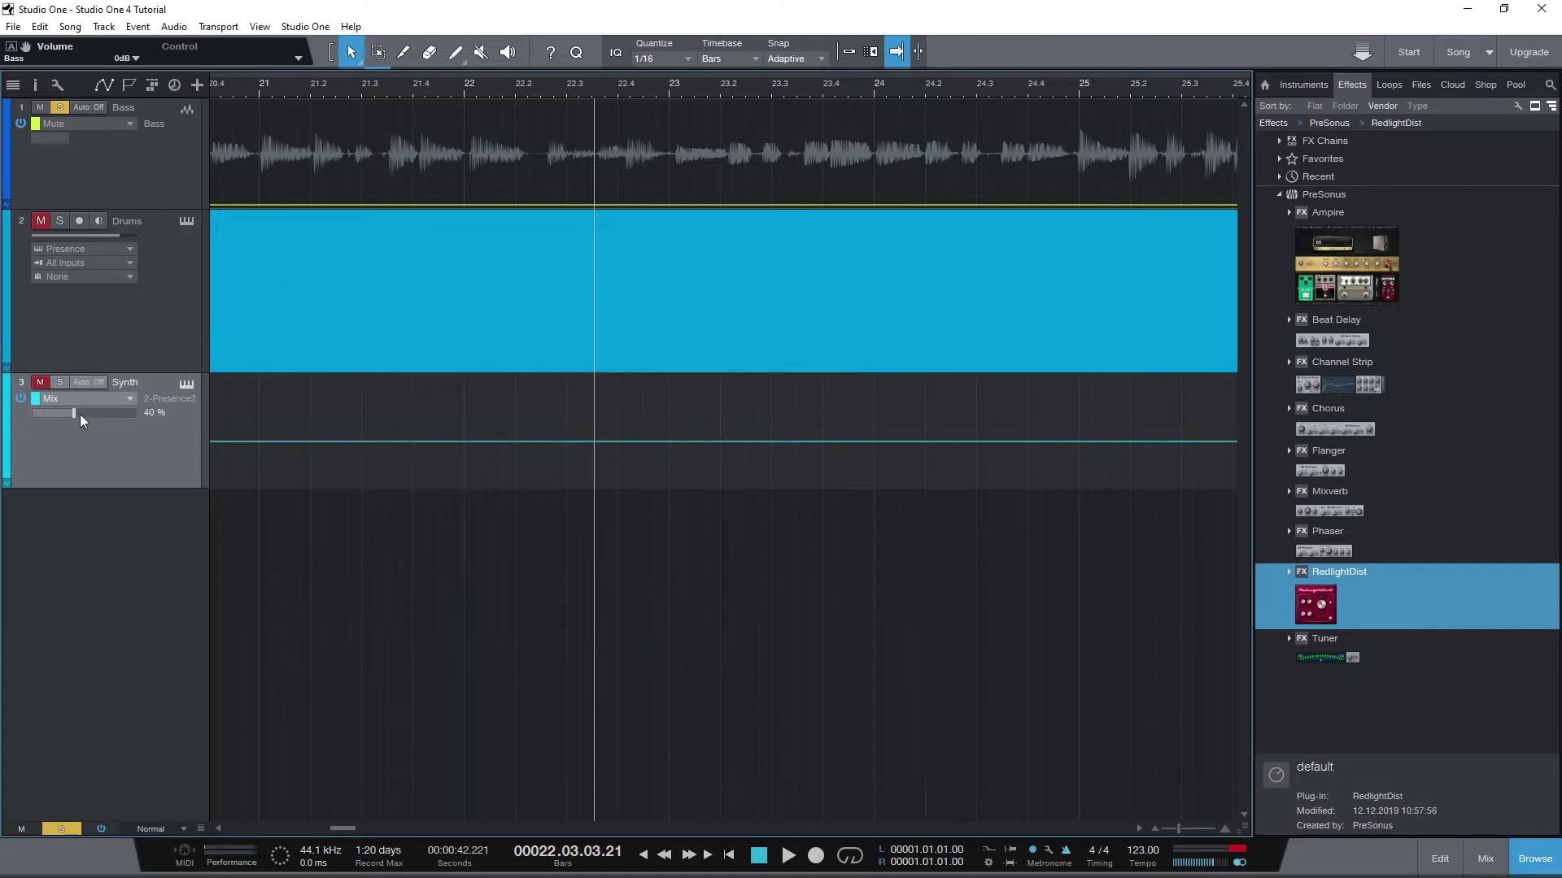
# Show Volume - Bass in the lane, set Bass to Touch mode and rewind to bar 1
pyautogui.click(94, 122)
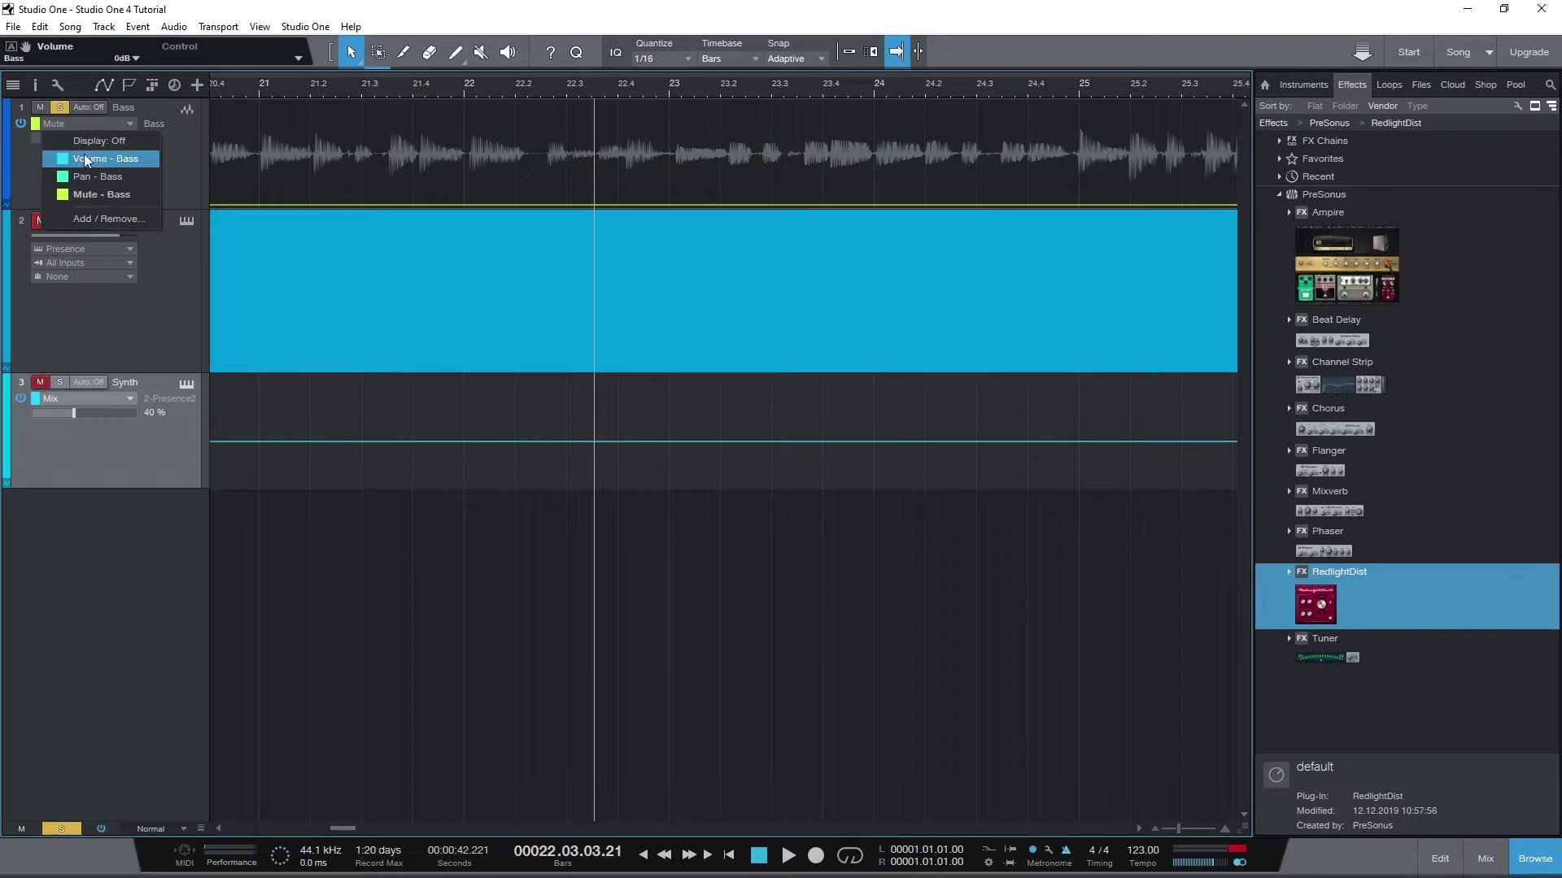
pyautogui.click(84, 158)
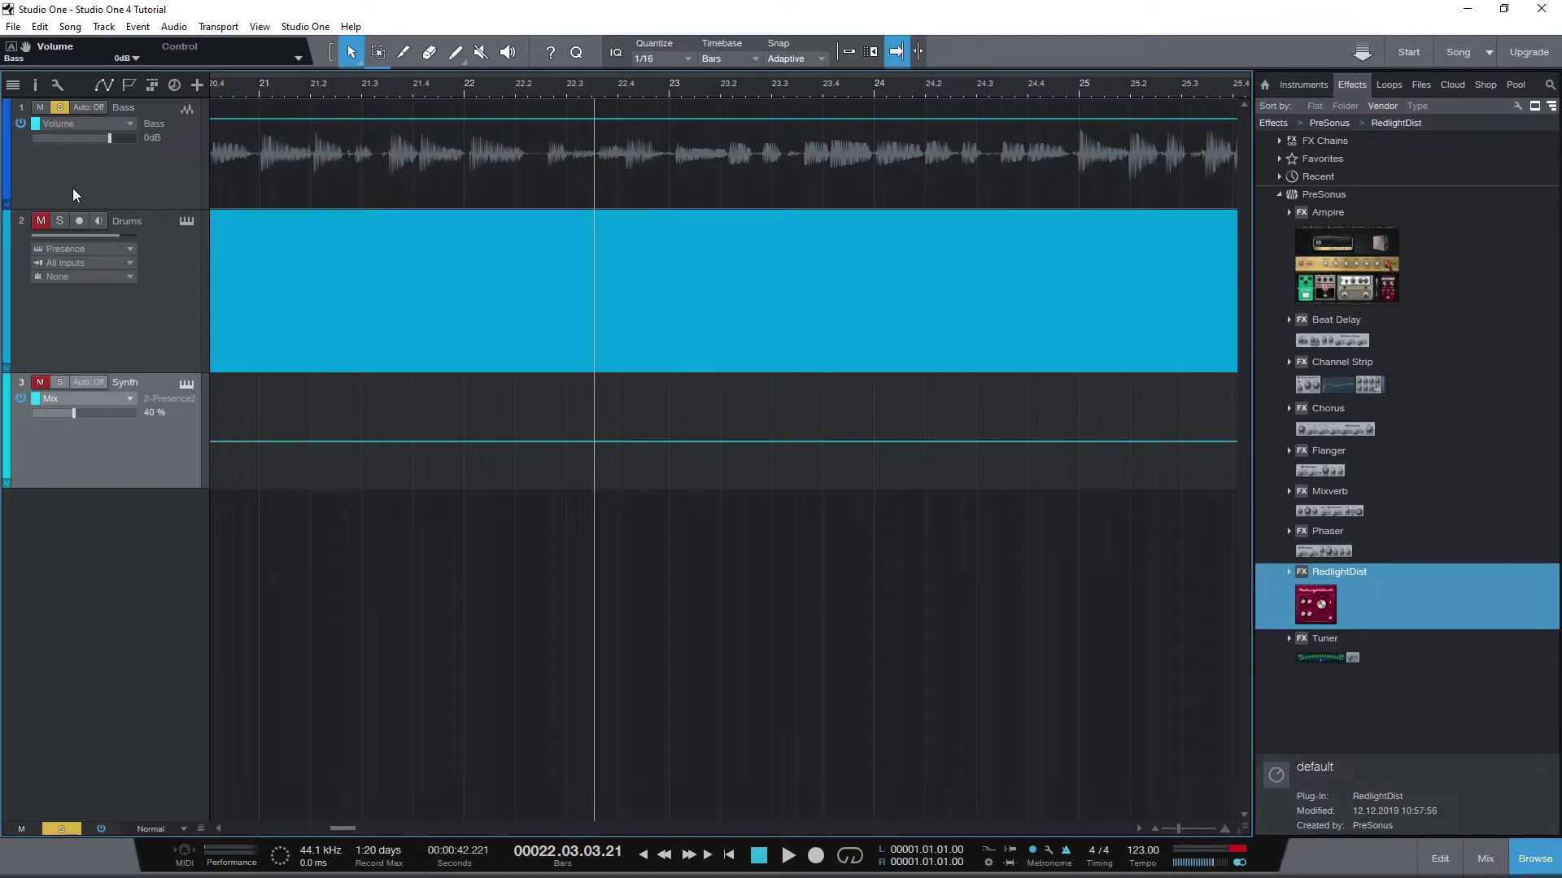
pyautogui.click(88, 106)
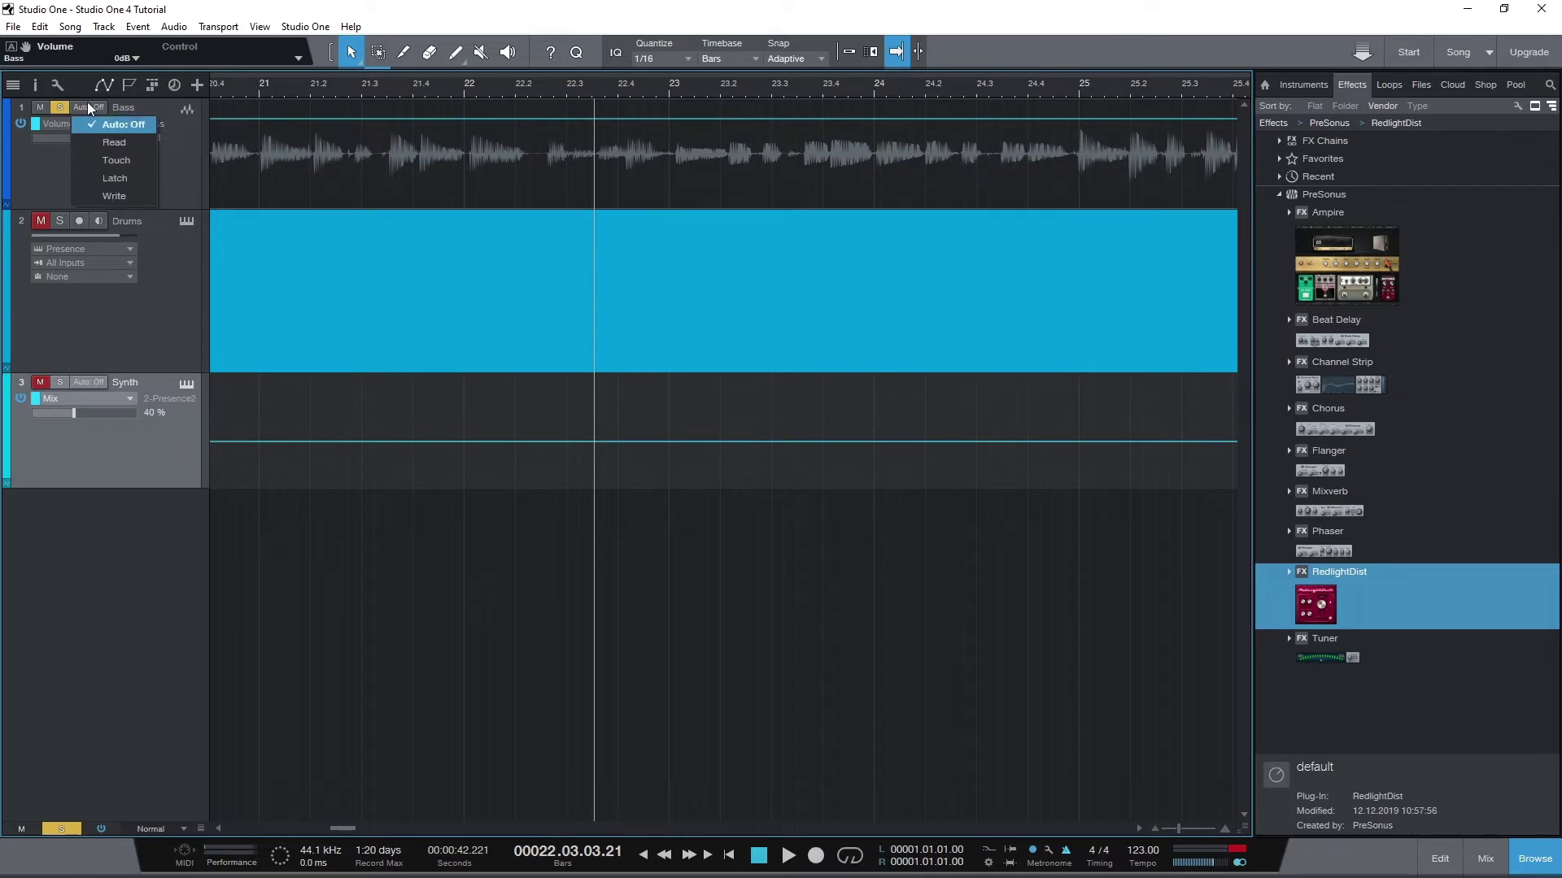
pyautogui.click(114, 160)
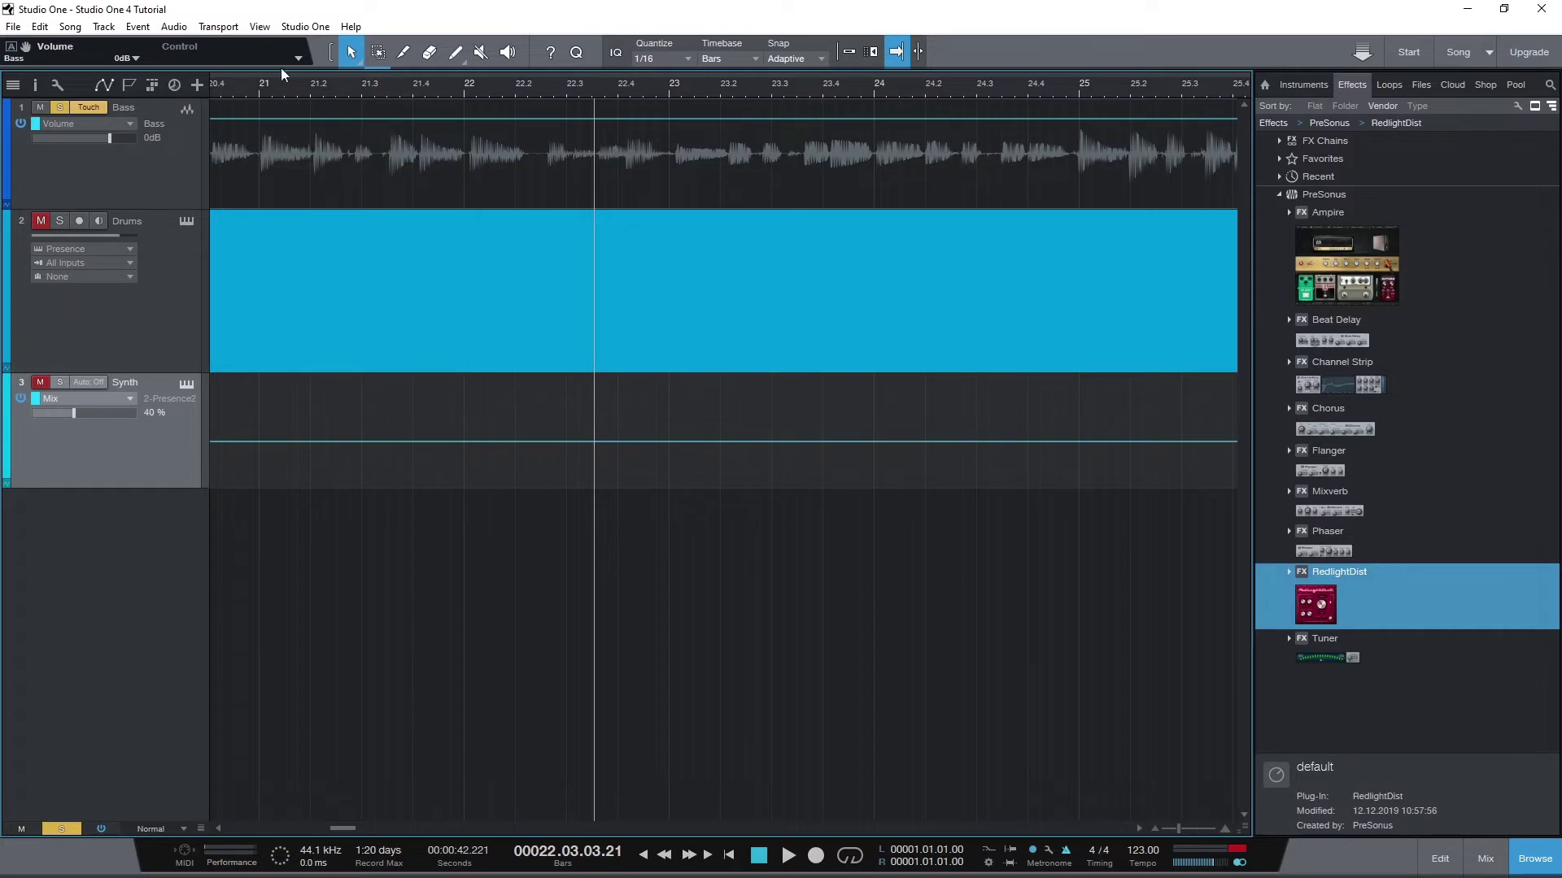
pyautogui.click(729, 858)
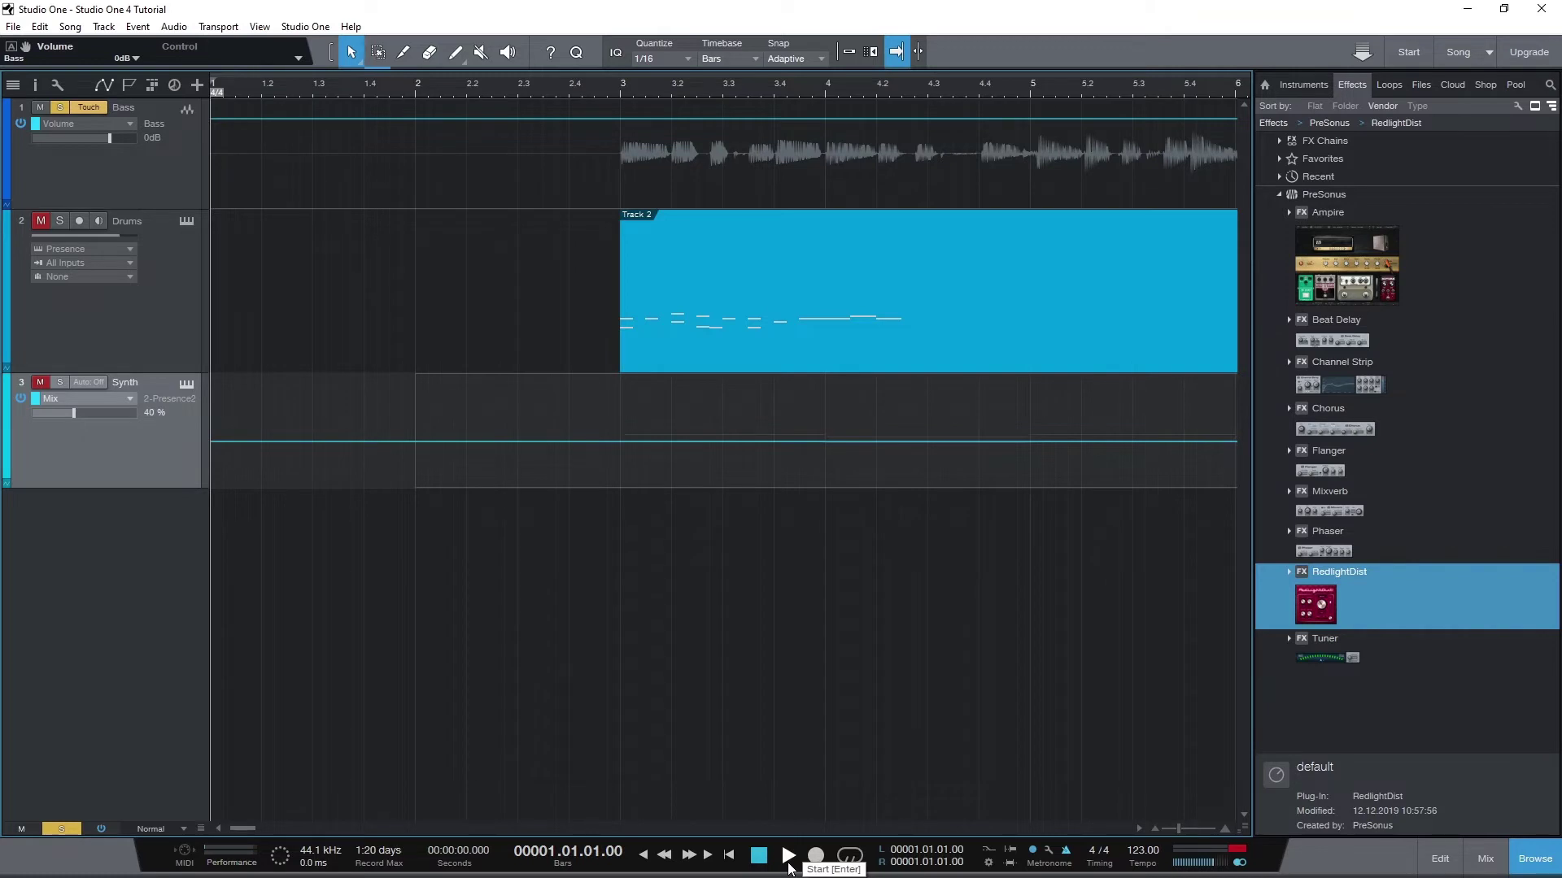
# During playback, dip the Bass volume to -35.0 then raise it to +10.0, and stop
pyautogui.click(788, 864)
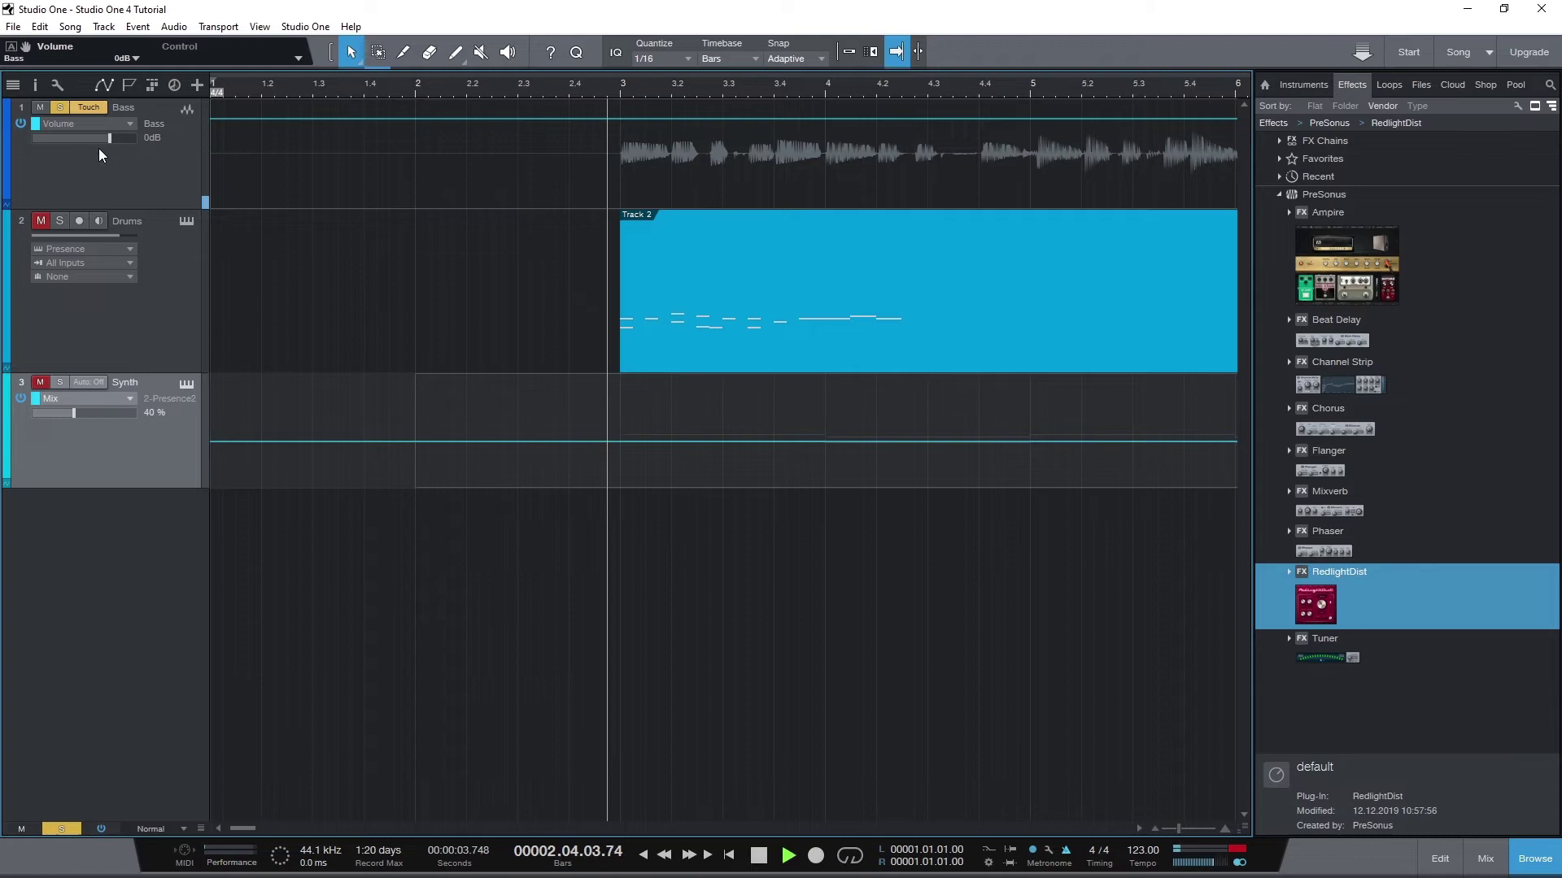
pyautogui.moveTo(105, 142); pyautogui.dragTo(56, 142)
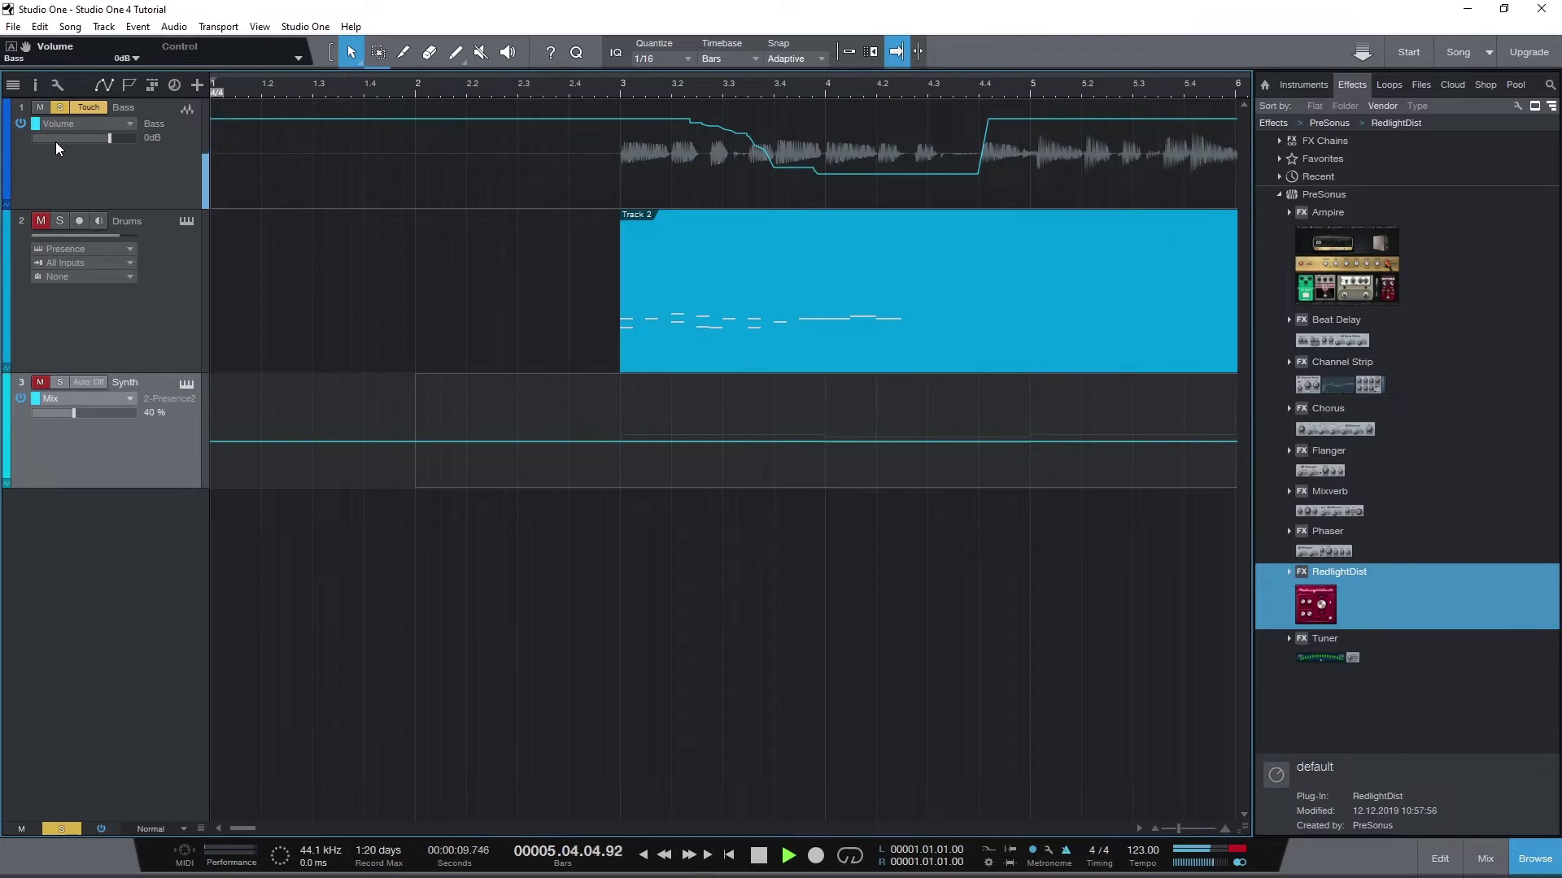
pyautogui.moveTo(107, 135)
pyautogui.mouseDown()
pyautogui.moveTo(161, 139)
pyautogui.moveTo(62, 130)
pyautogui.mouseUp()
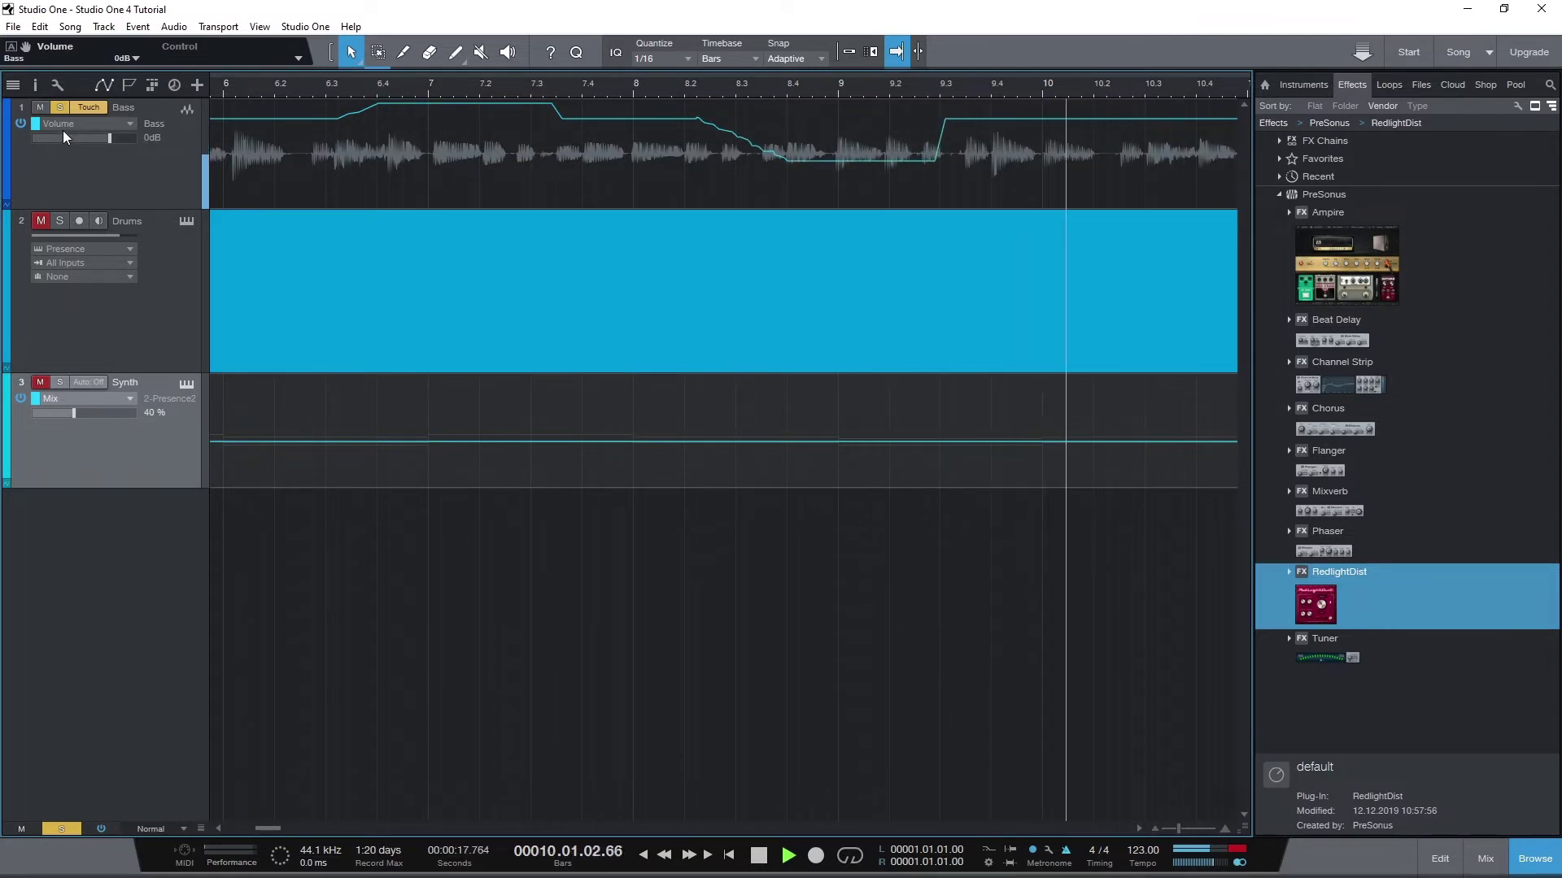
pyautogui.press('space')
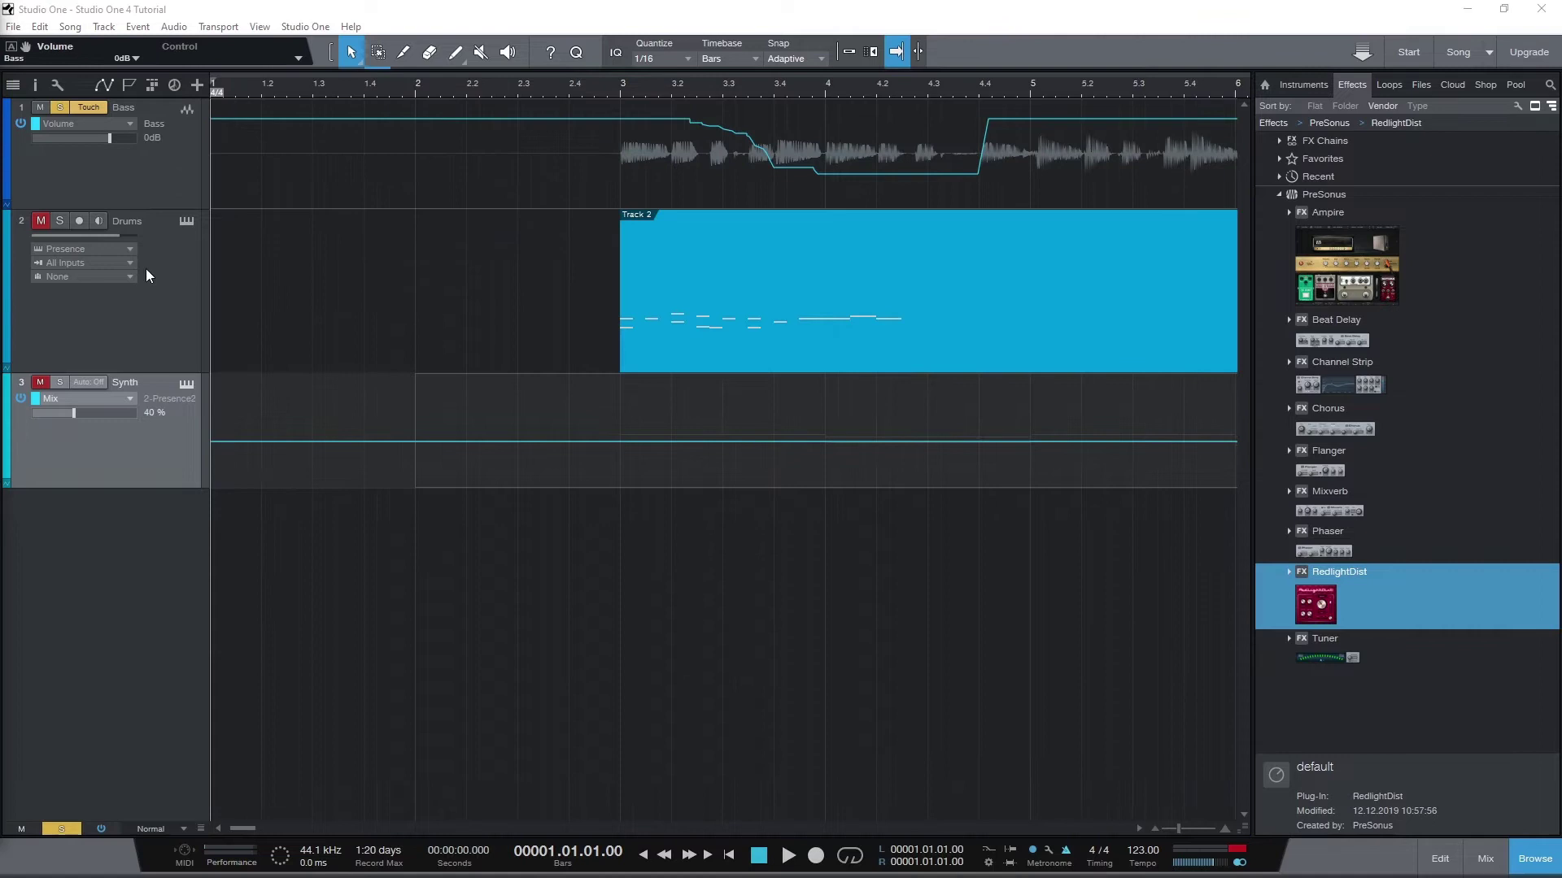
# In Latch mode, record Bass volume drops to -21.5 and -31.0 during playback, then stop
pyautogui.click(89, 106)
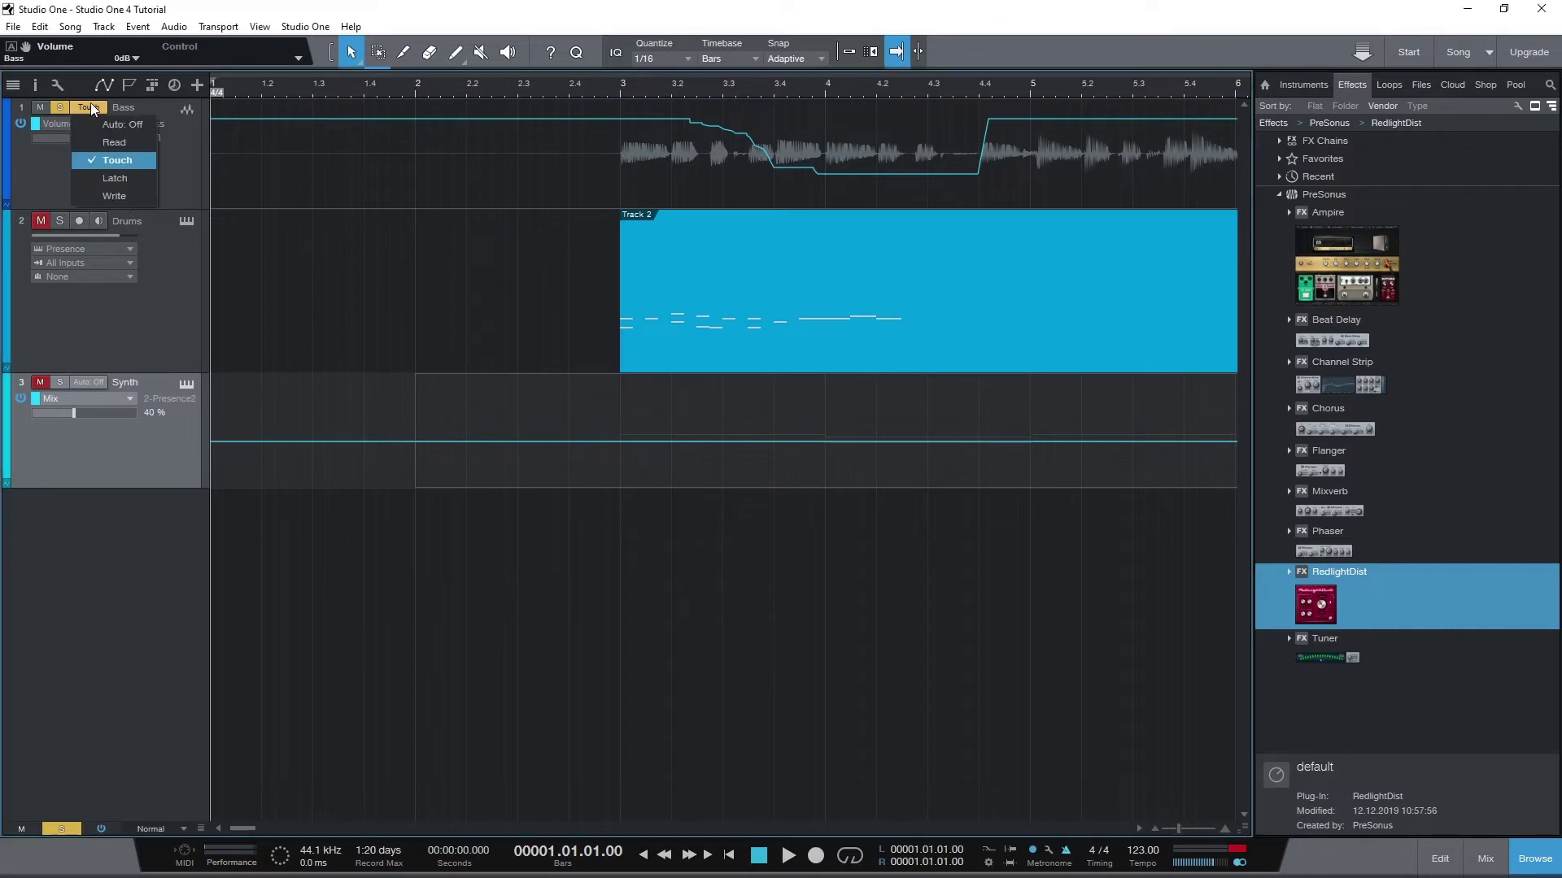
pyautogui.click(103, 182)
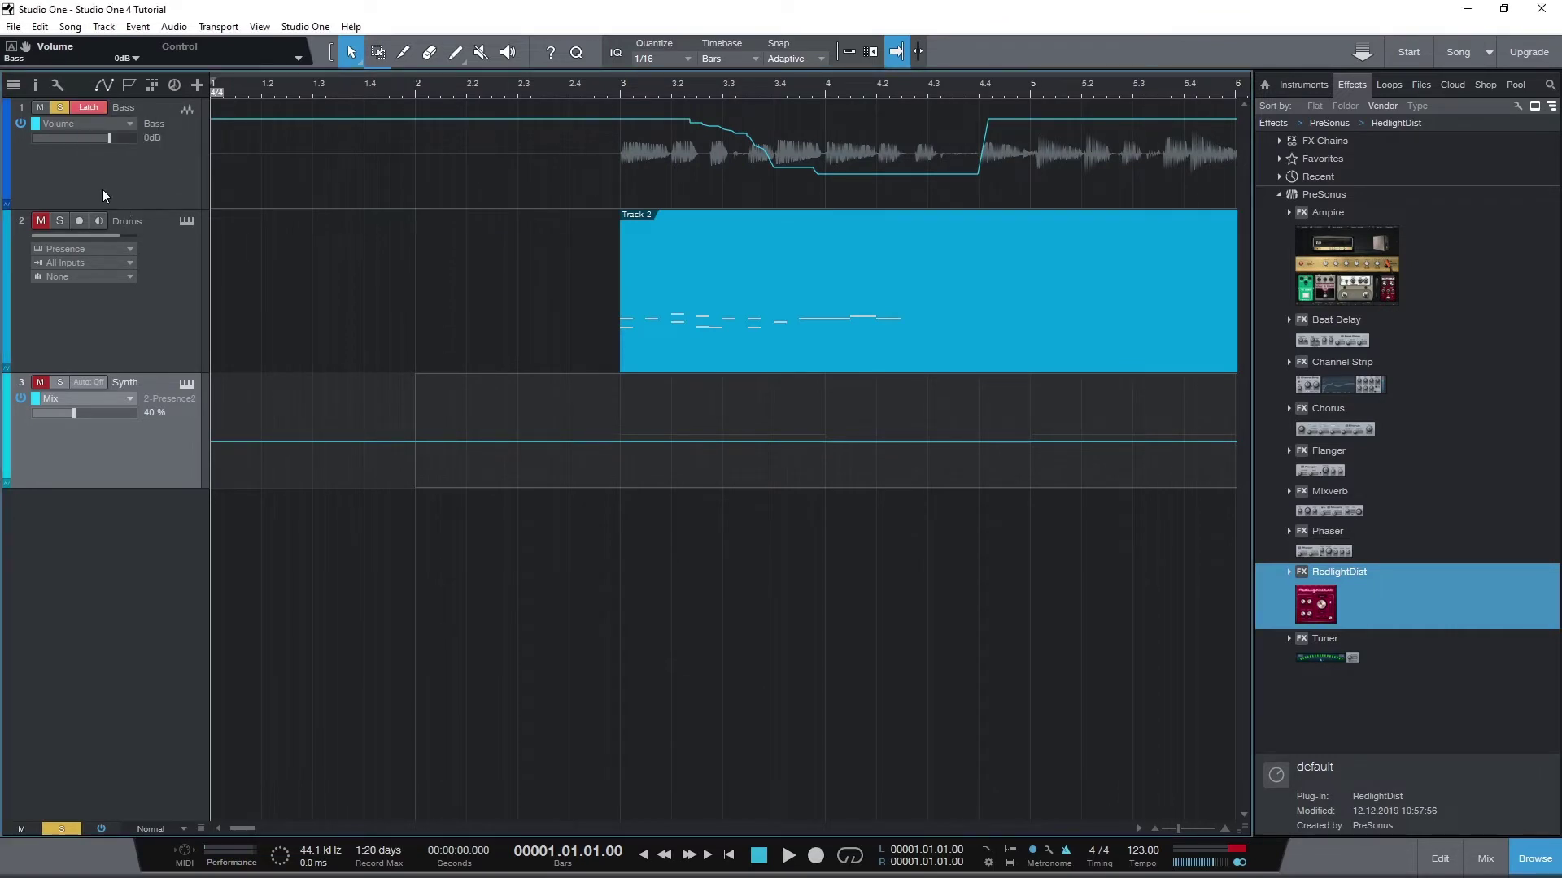
pyautogui.click(788, 856)
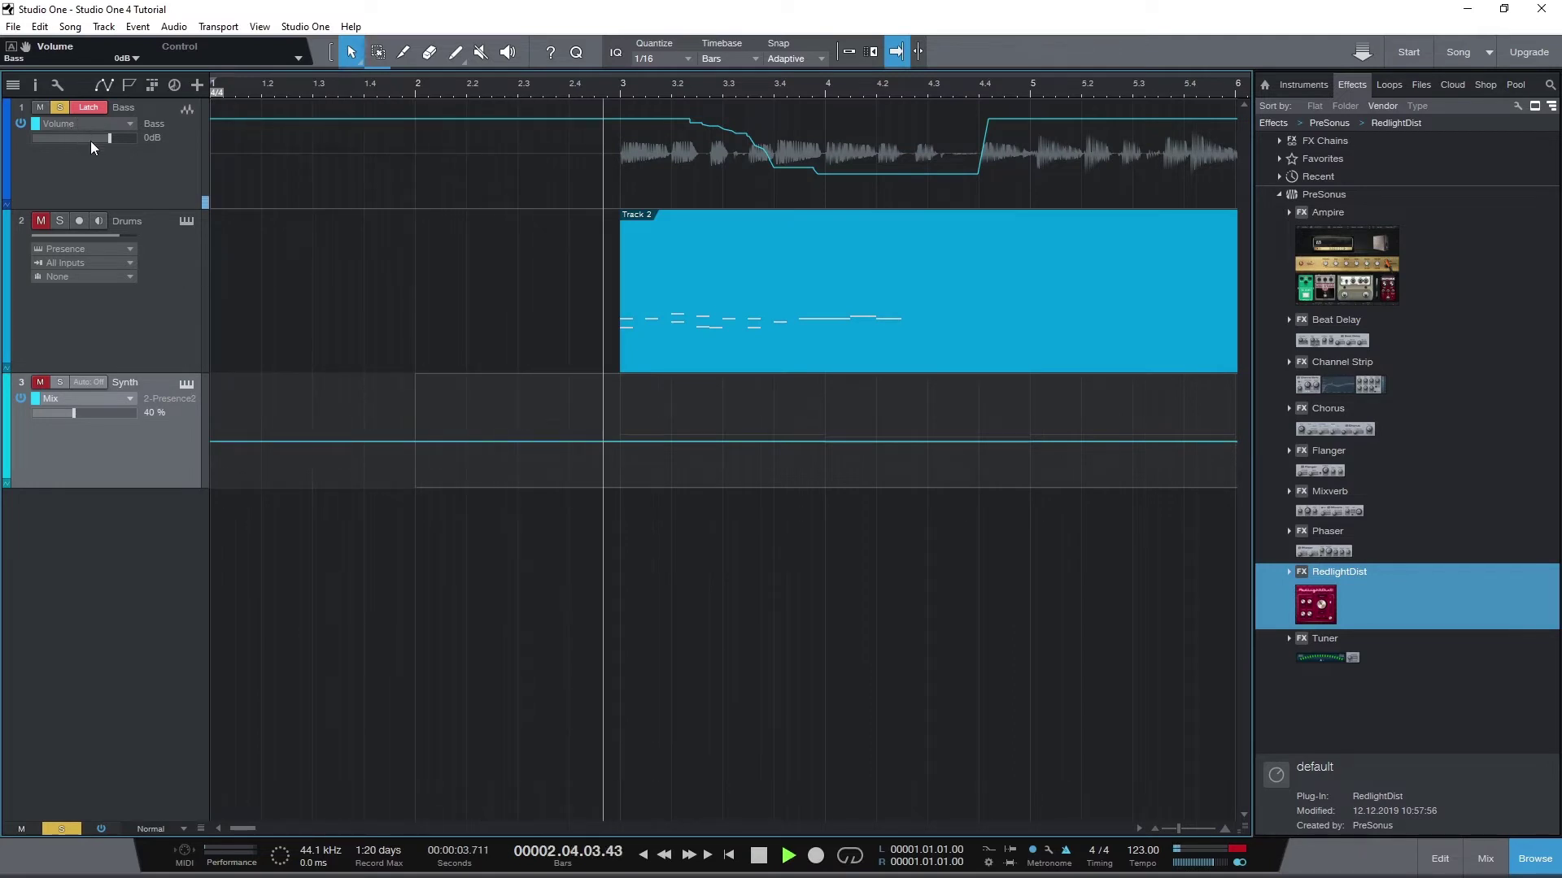
pyautogui.moveTo(109, 140)
pyautogui.mouseDown()
pyautogui.moveTo(71, 136)
pyautogui.moveTo(114, 145)
pyautogui.mouseUp()
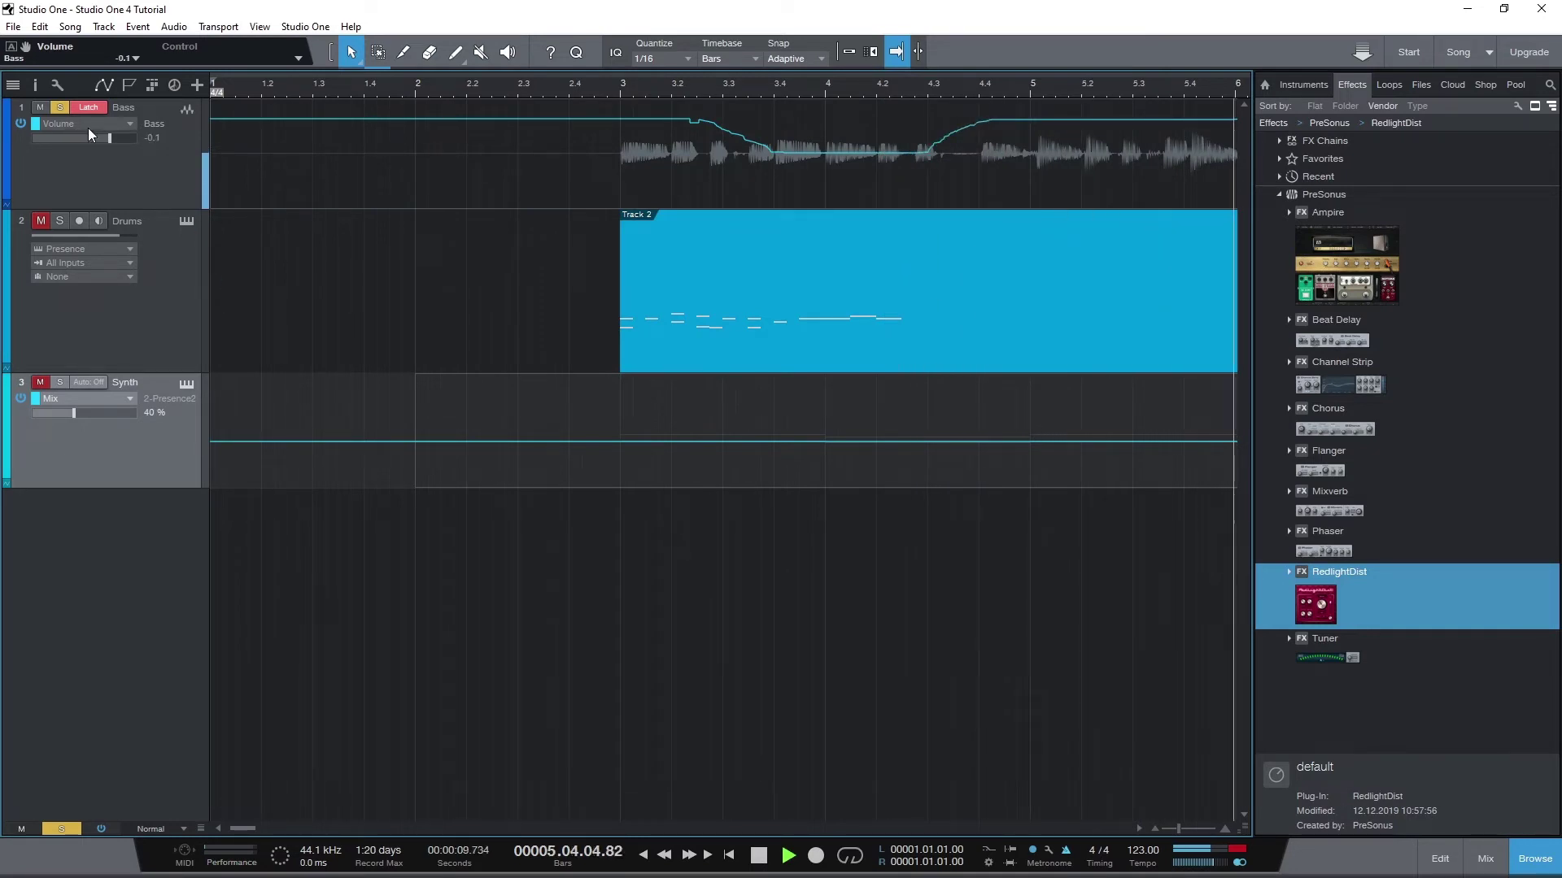
pyautogui.moveTo(96, 135)
pyautogui.mouseDown()
pyautogui.moveTo(61, 137)
pyautogui.moveTo(120, 145)
pyautogui.mouseUp()
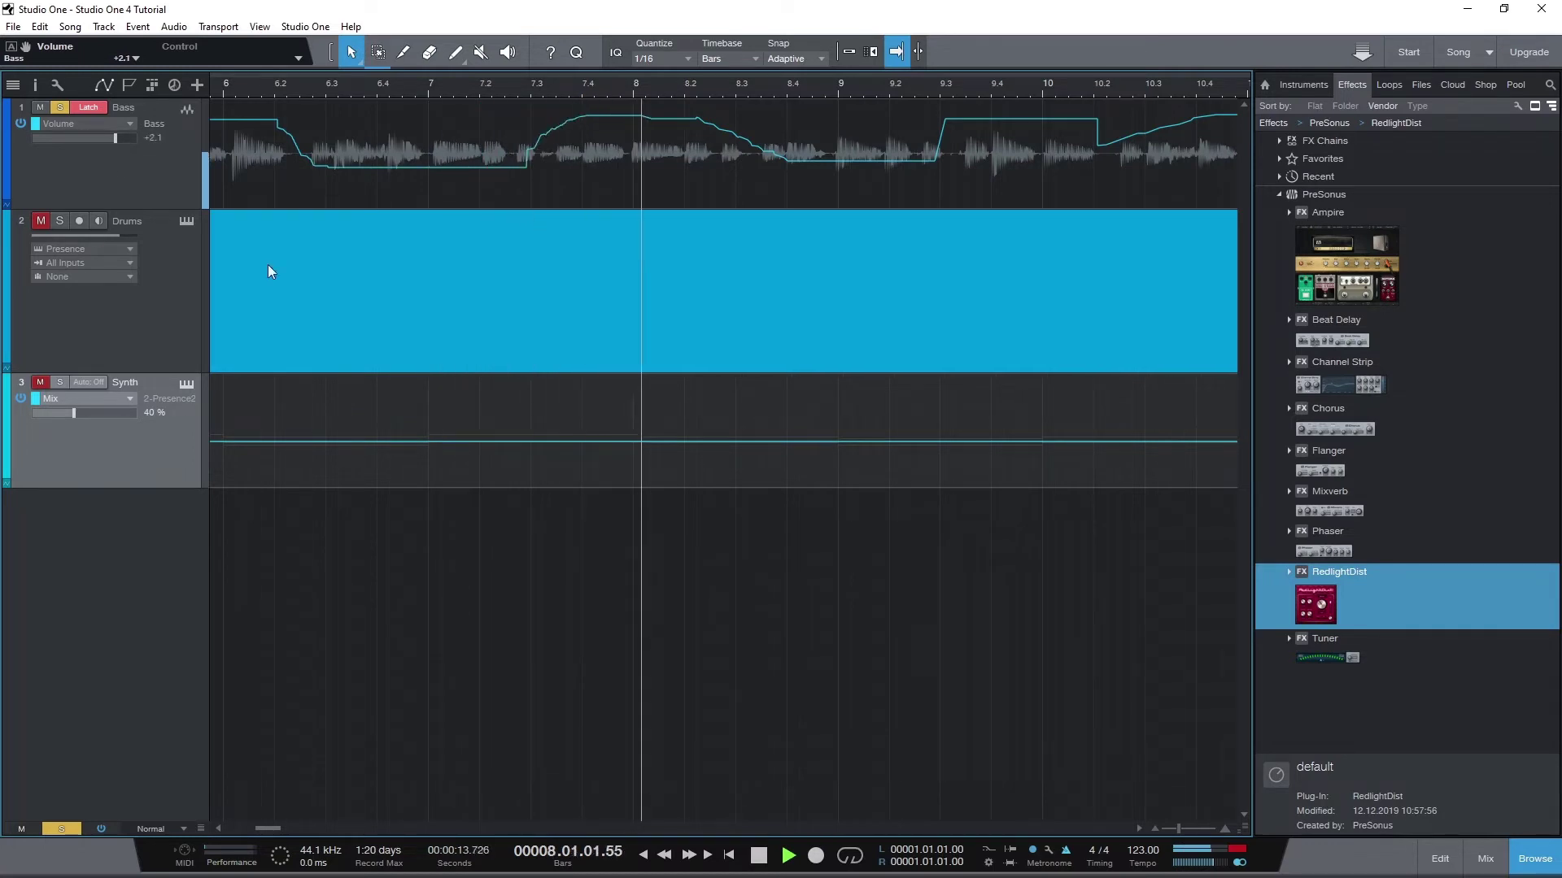
pyautogui.press('space')
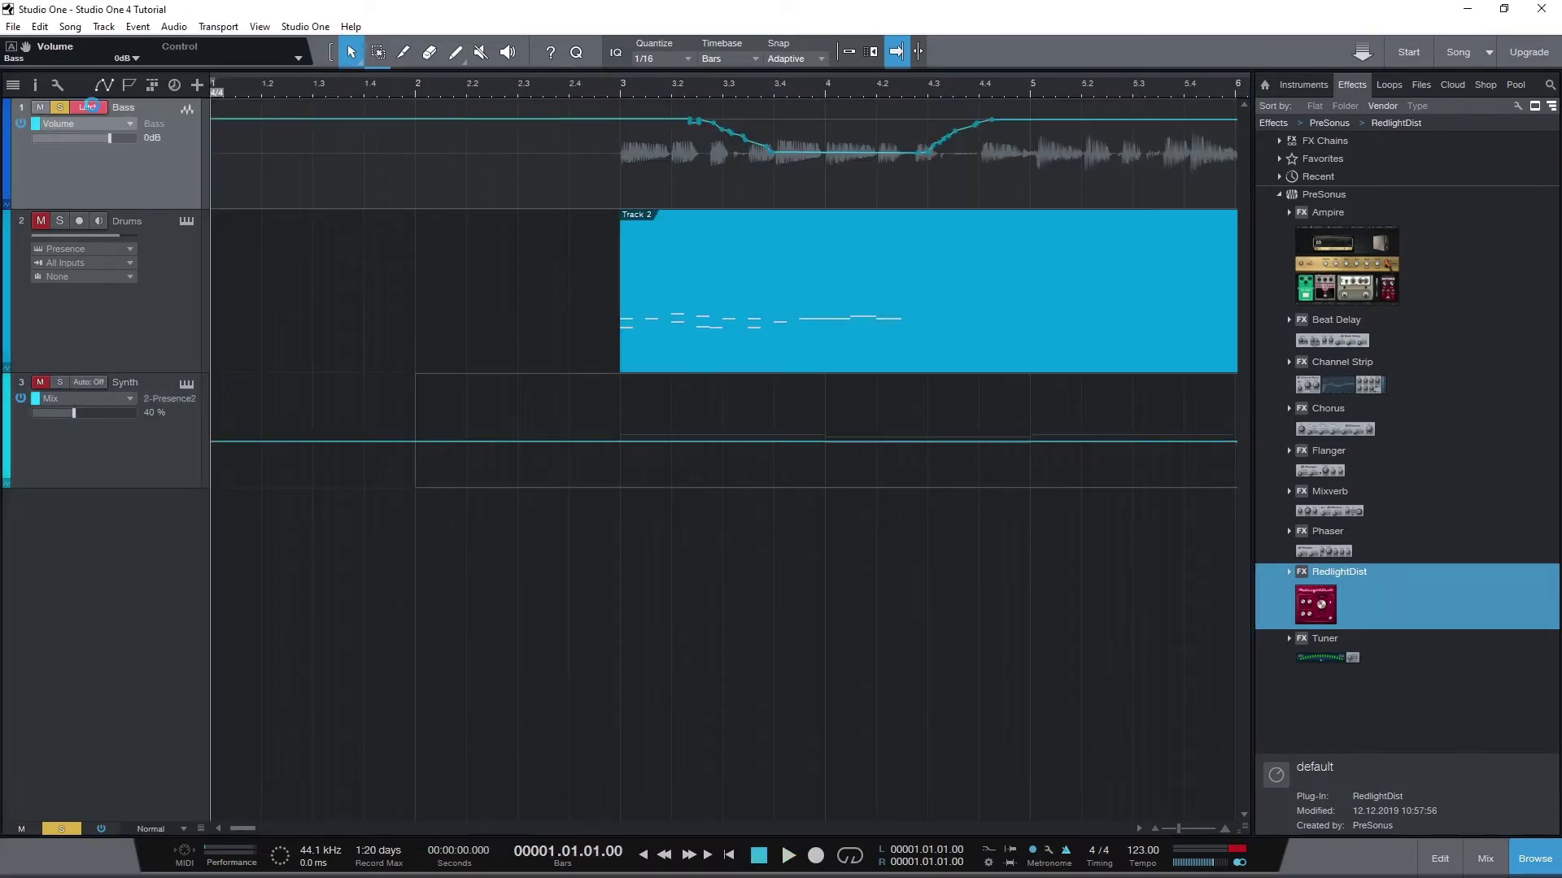
# Switch Bass to Write mode and write a new volume dip during playback
pyautogui.click(88, 106)
pyautogui.click(105, 198)
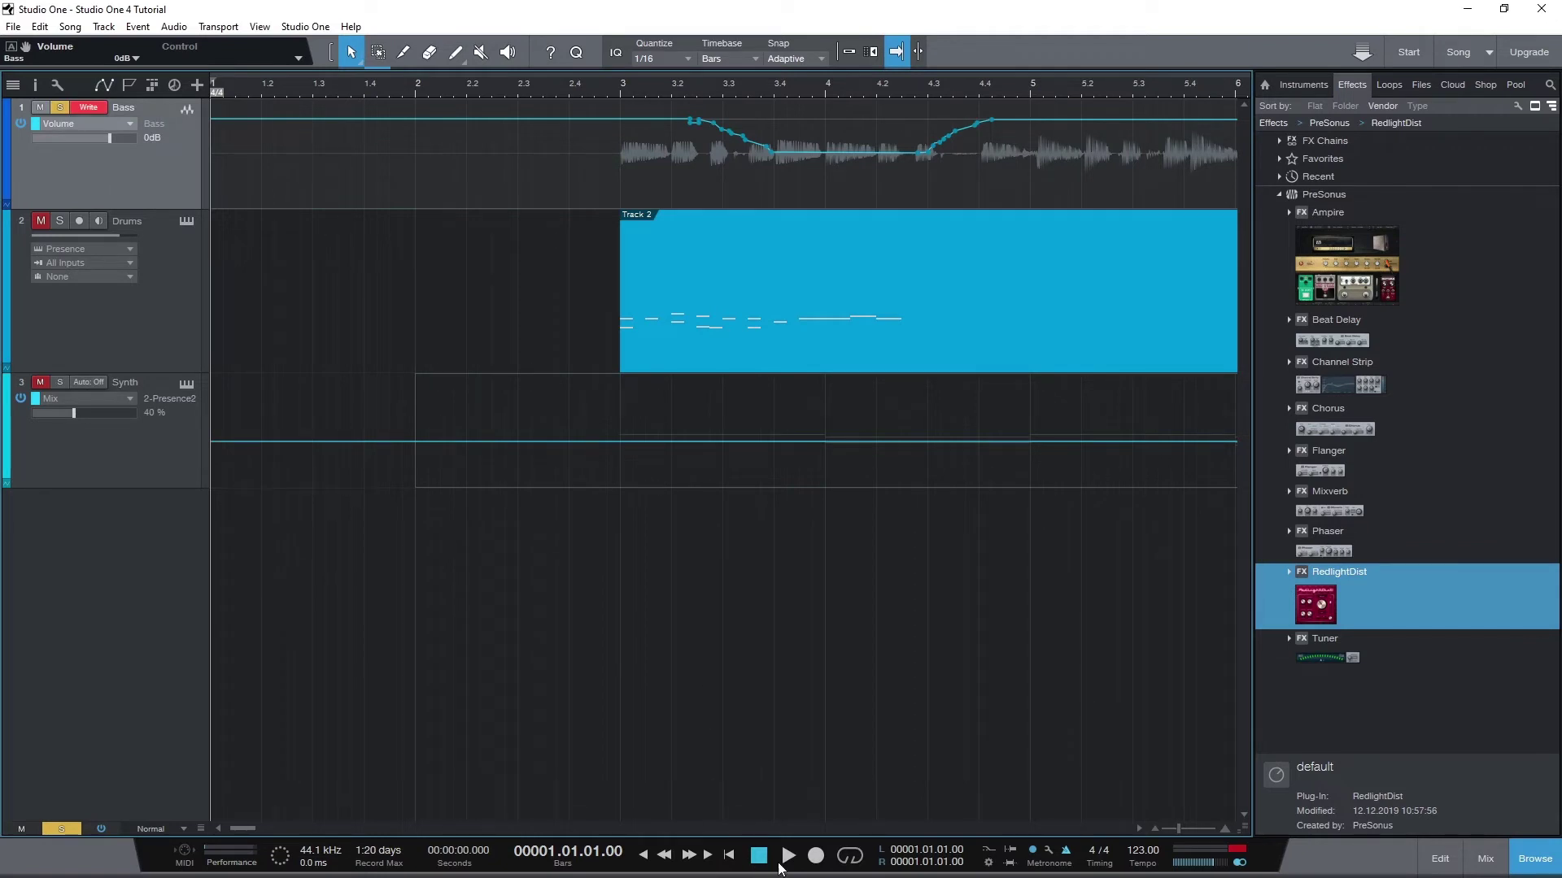
pyautogui.click(782, 861)
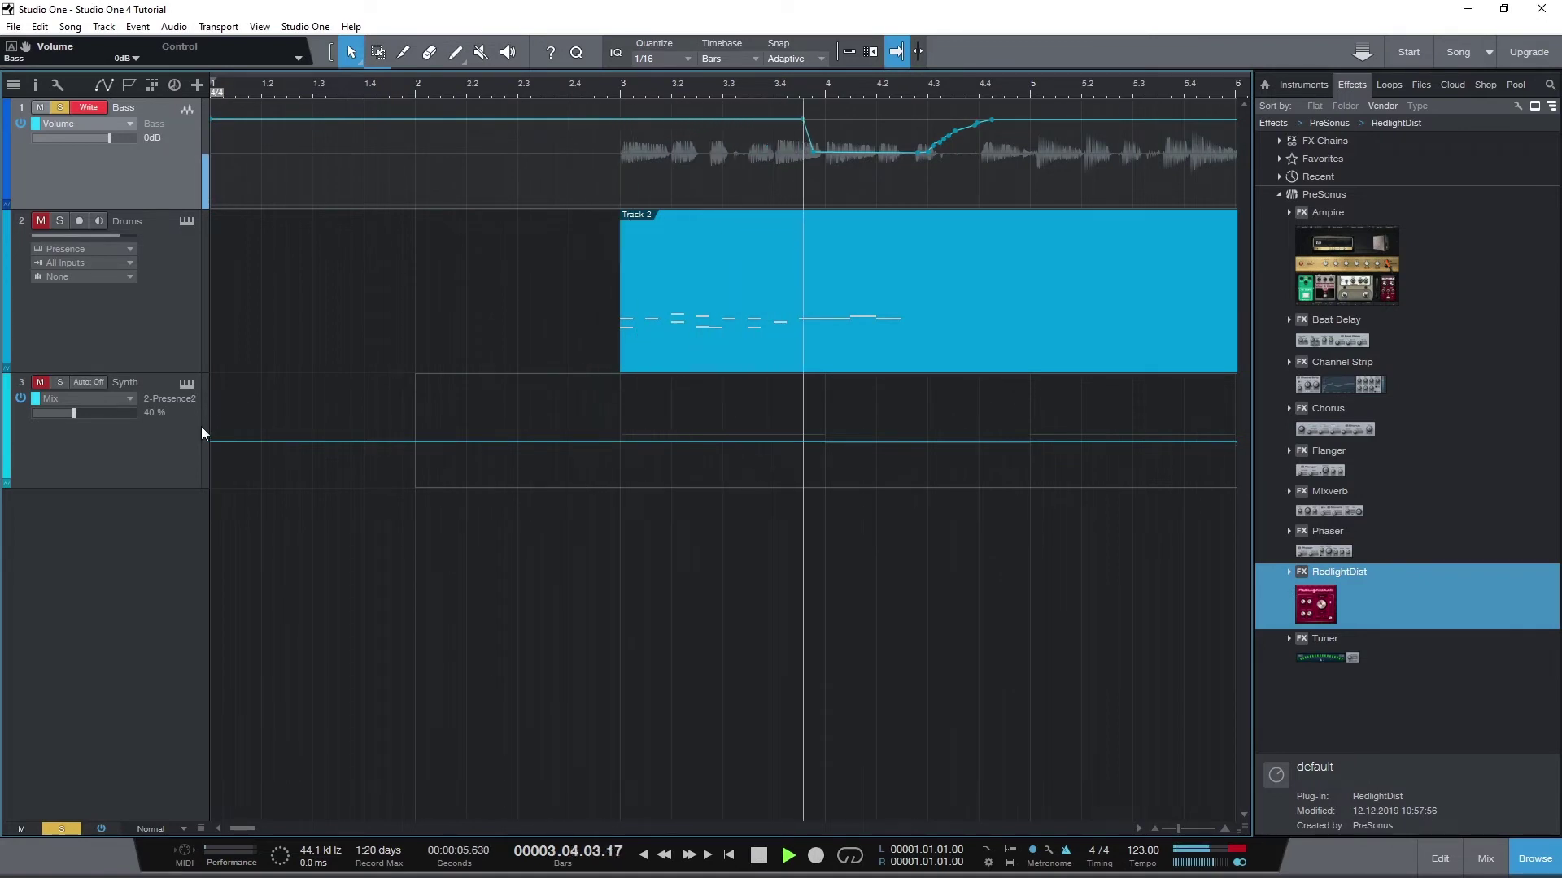
pyautogui.moveTo(106, 137)
pyautogui.mouseDown()
pyautogui.moveTo(81, 138)
pyautogui.moveTo(105, 137)
pyautogui.mouseUp()
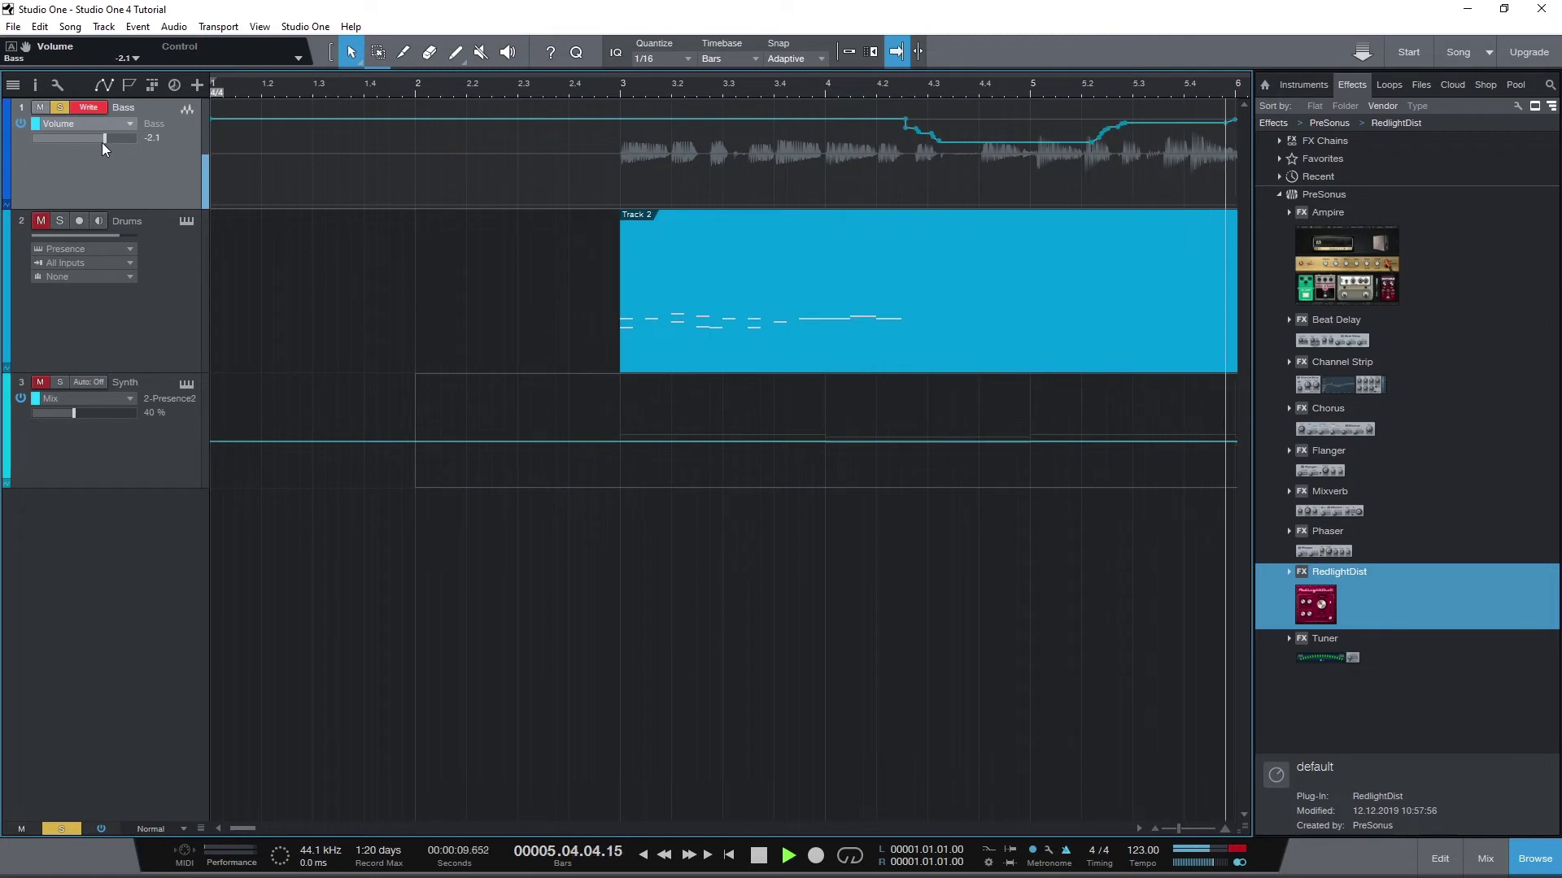
# Stop playback of the Bass track's recorded volume automation
pyautogui.click(766, 856)
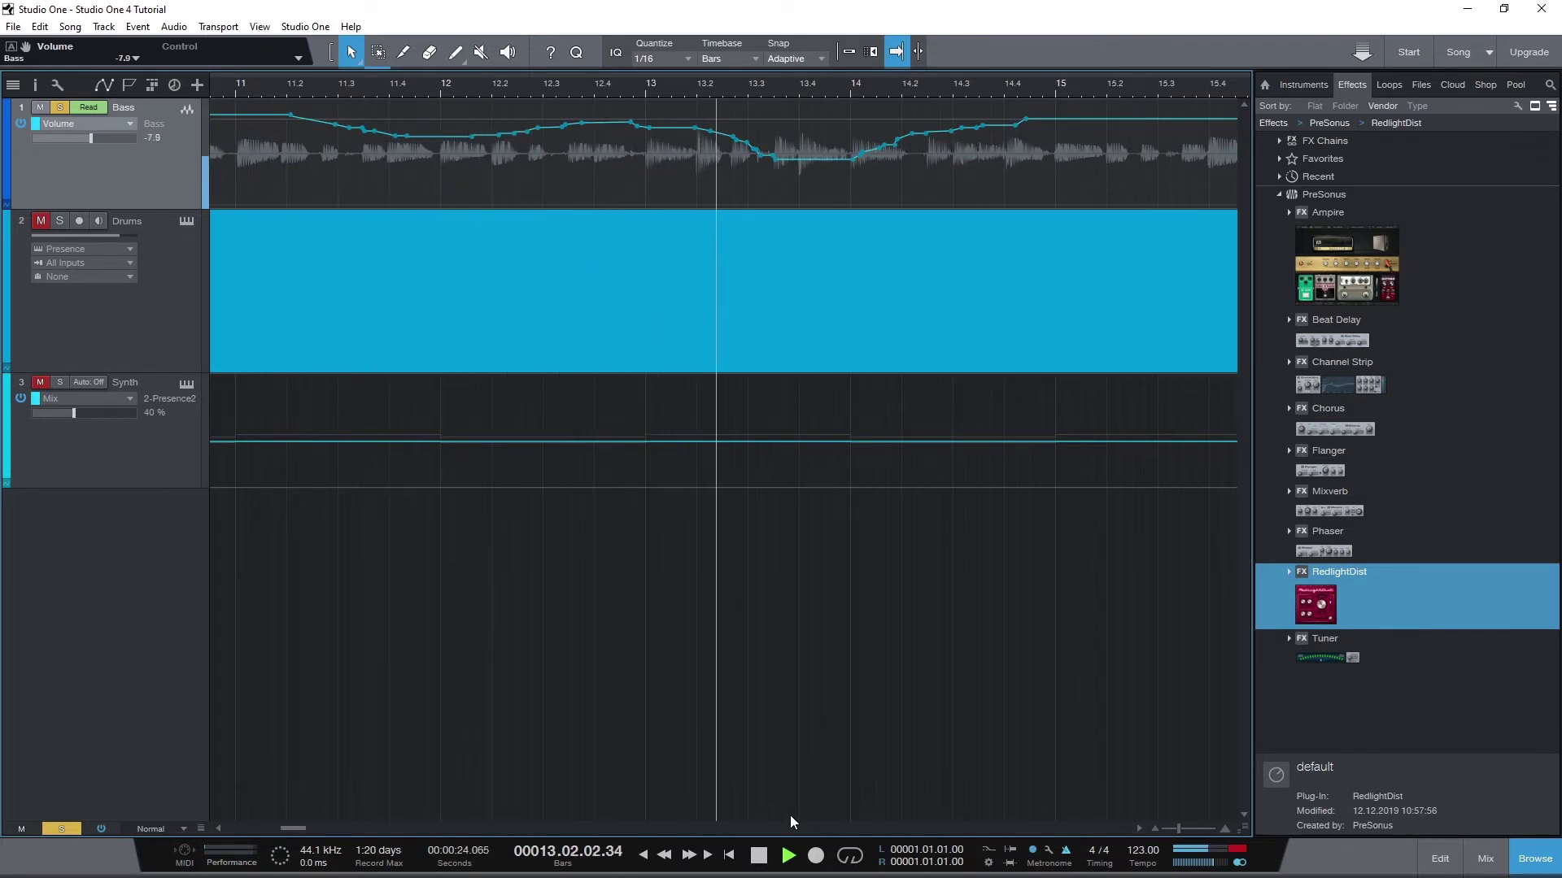
pyautogui.click(758, 854)
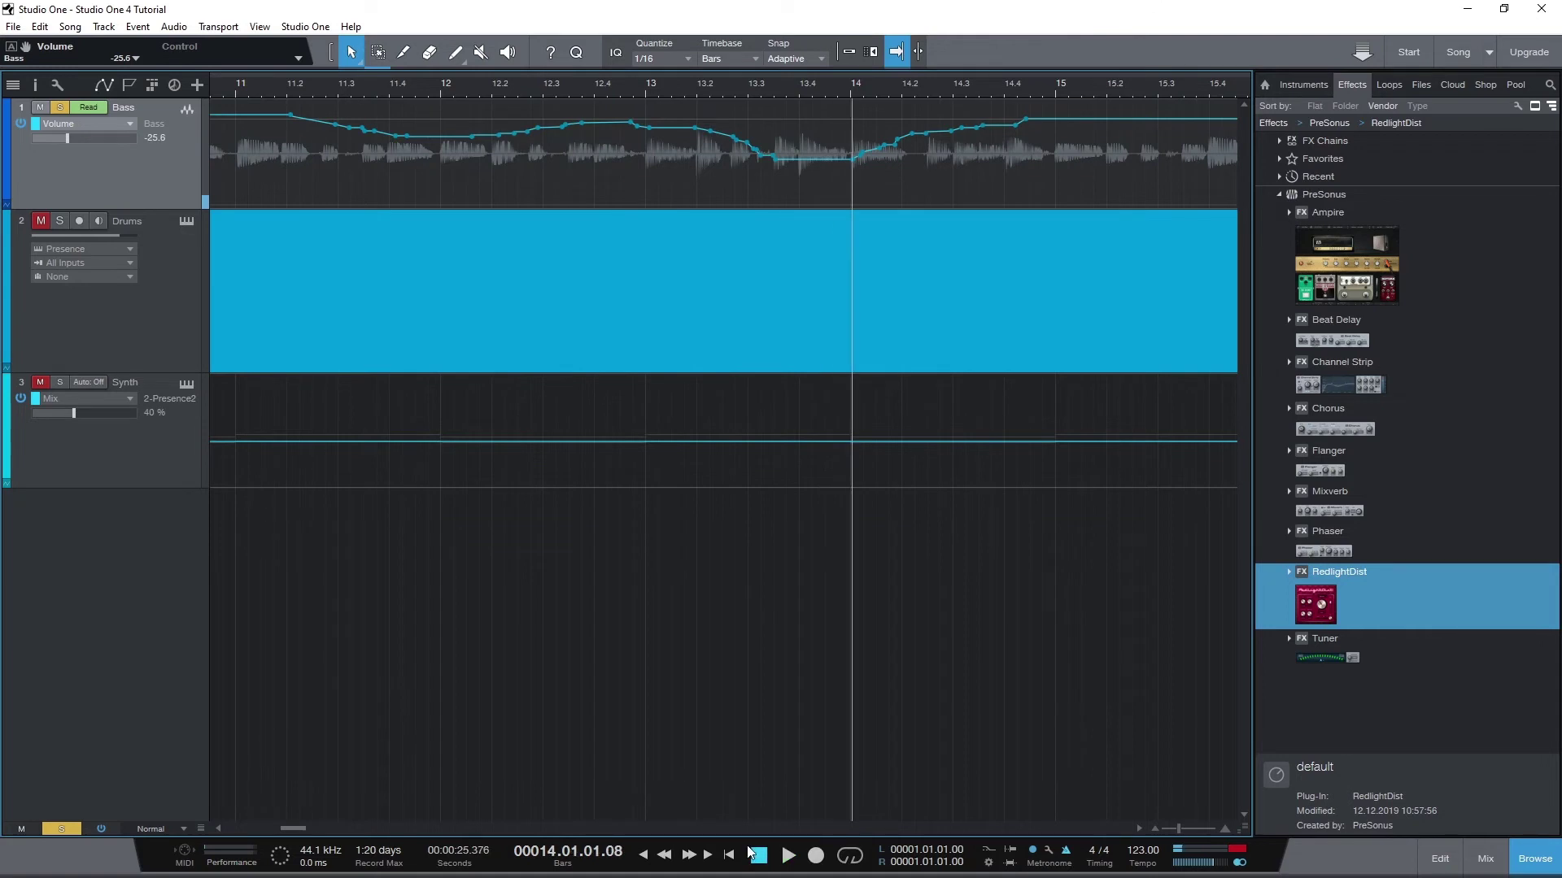
# Watch the Bass fader play back in the console, then close it and expand the Bass automation lanes
pyautogui.click(1479, 868)
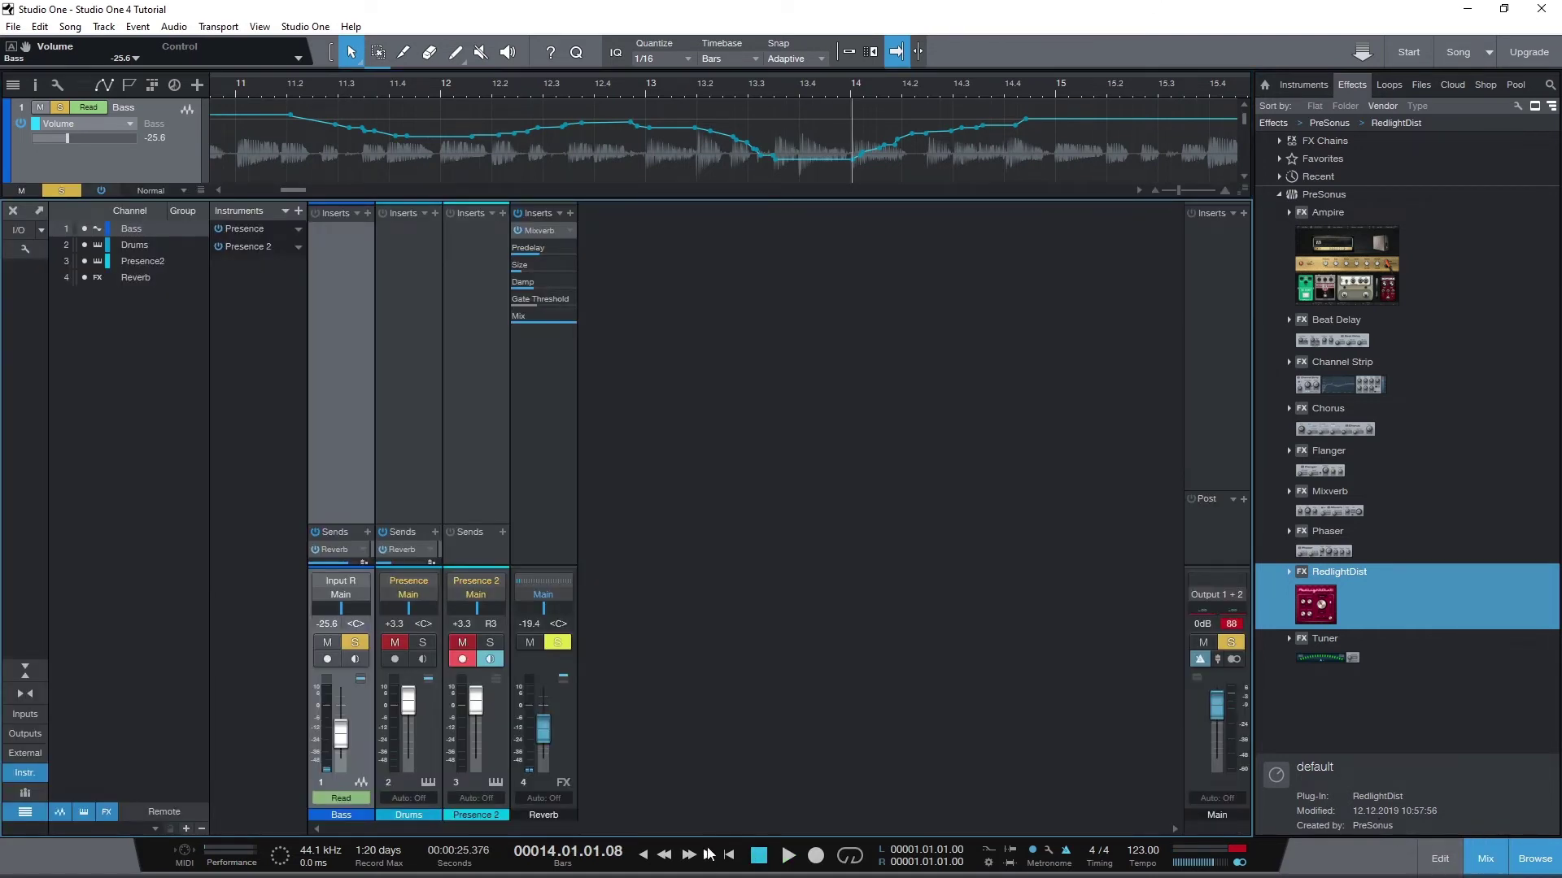
pyautogui.click(789, 856)
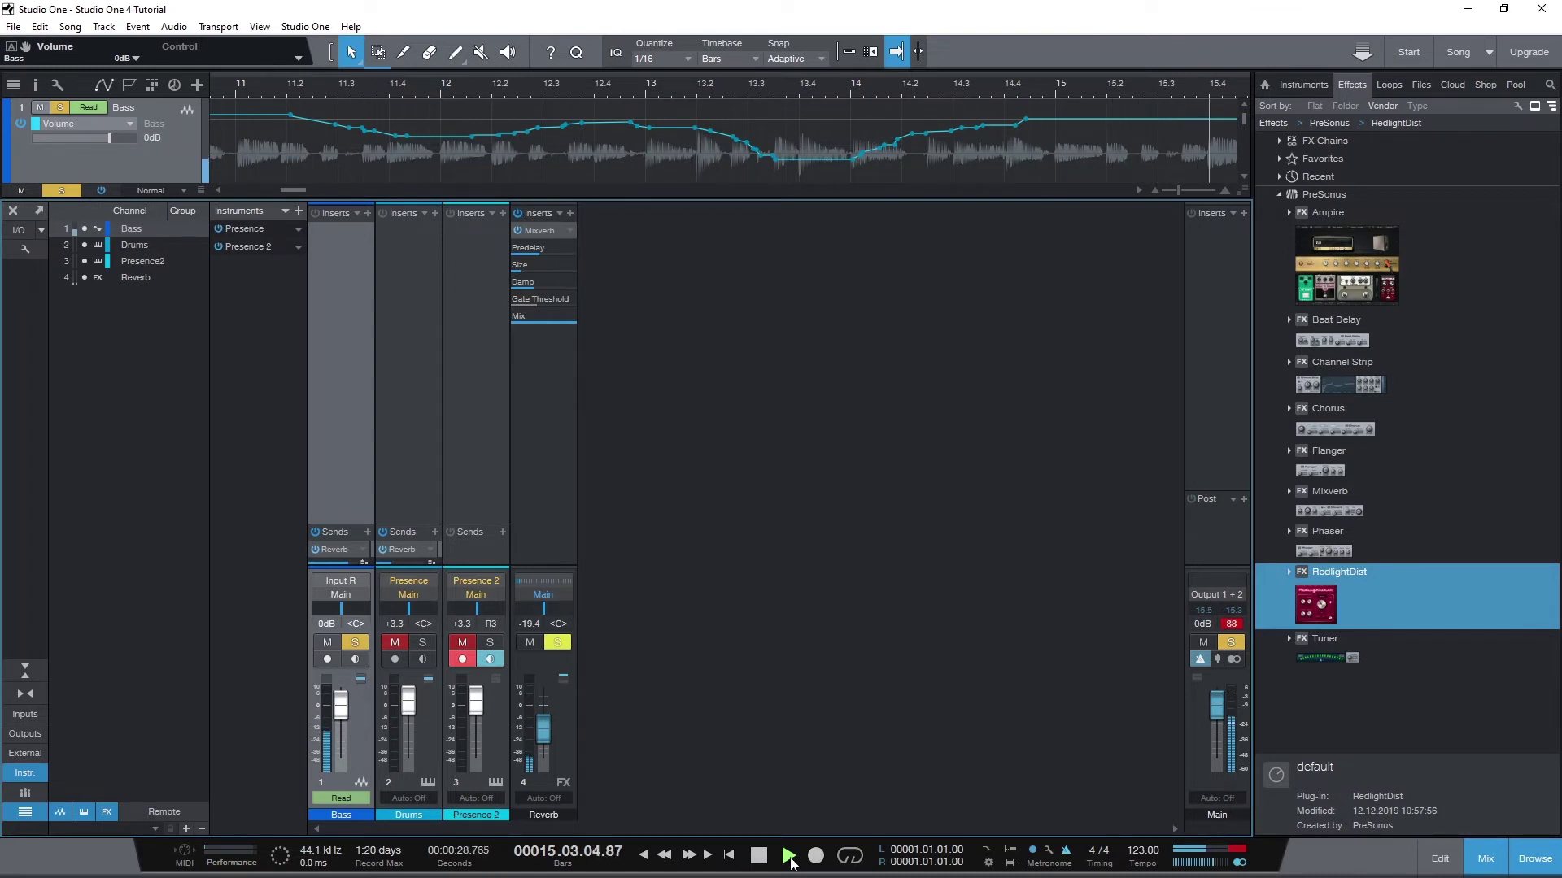
pyautogui.press('space')
pyautogui.press('F3')
pyautogui.click(9, 208)
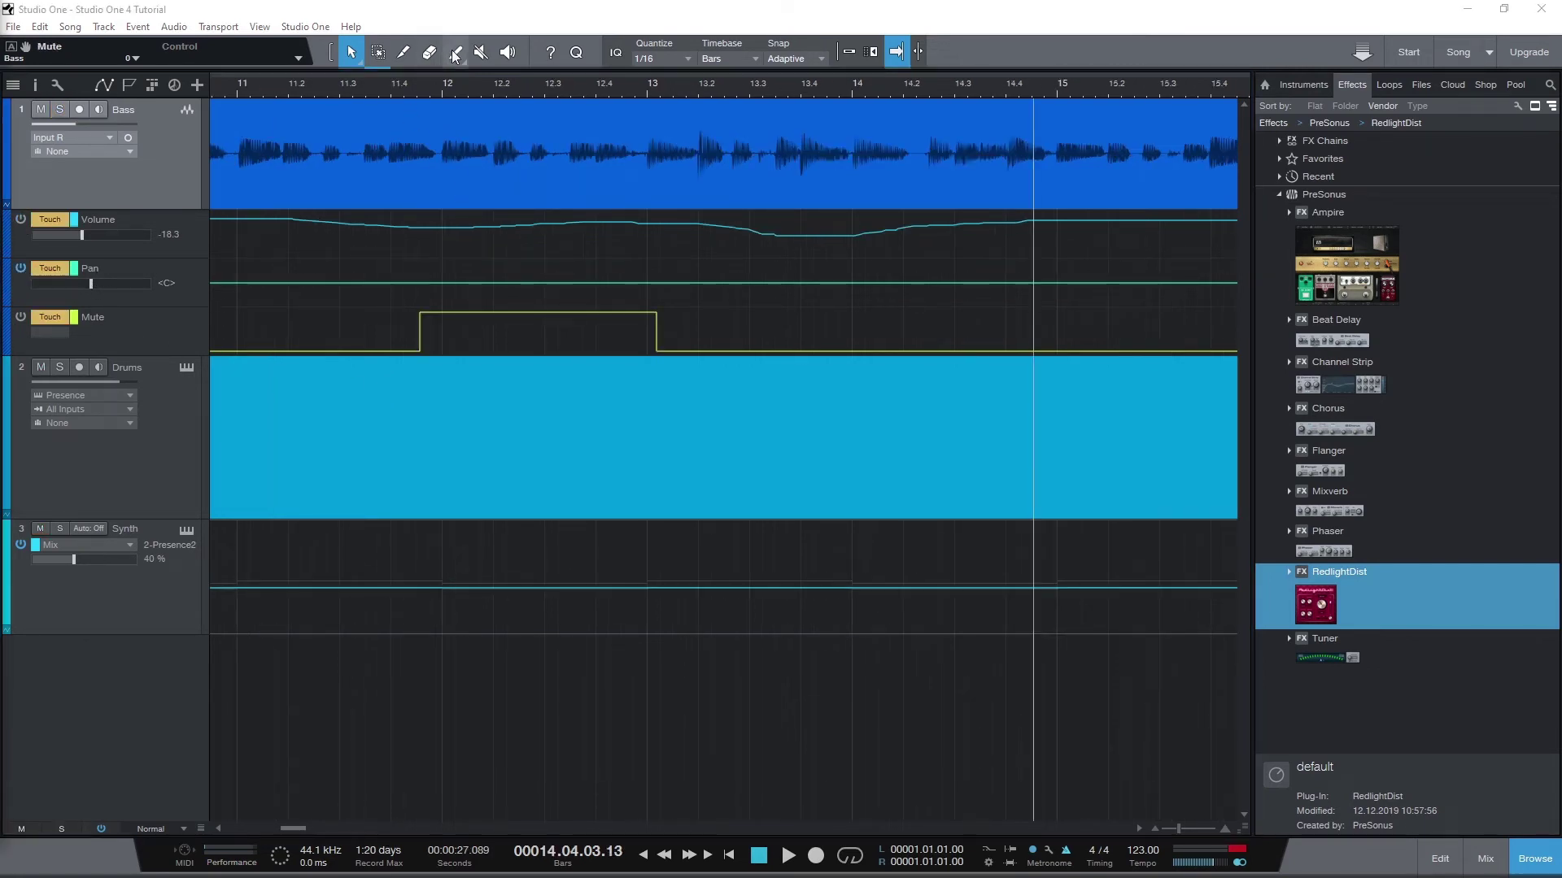
# With the Paint tool, draw a raised step across the Bass Pan lane
pyautogui.click(456, 53)
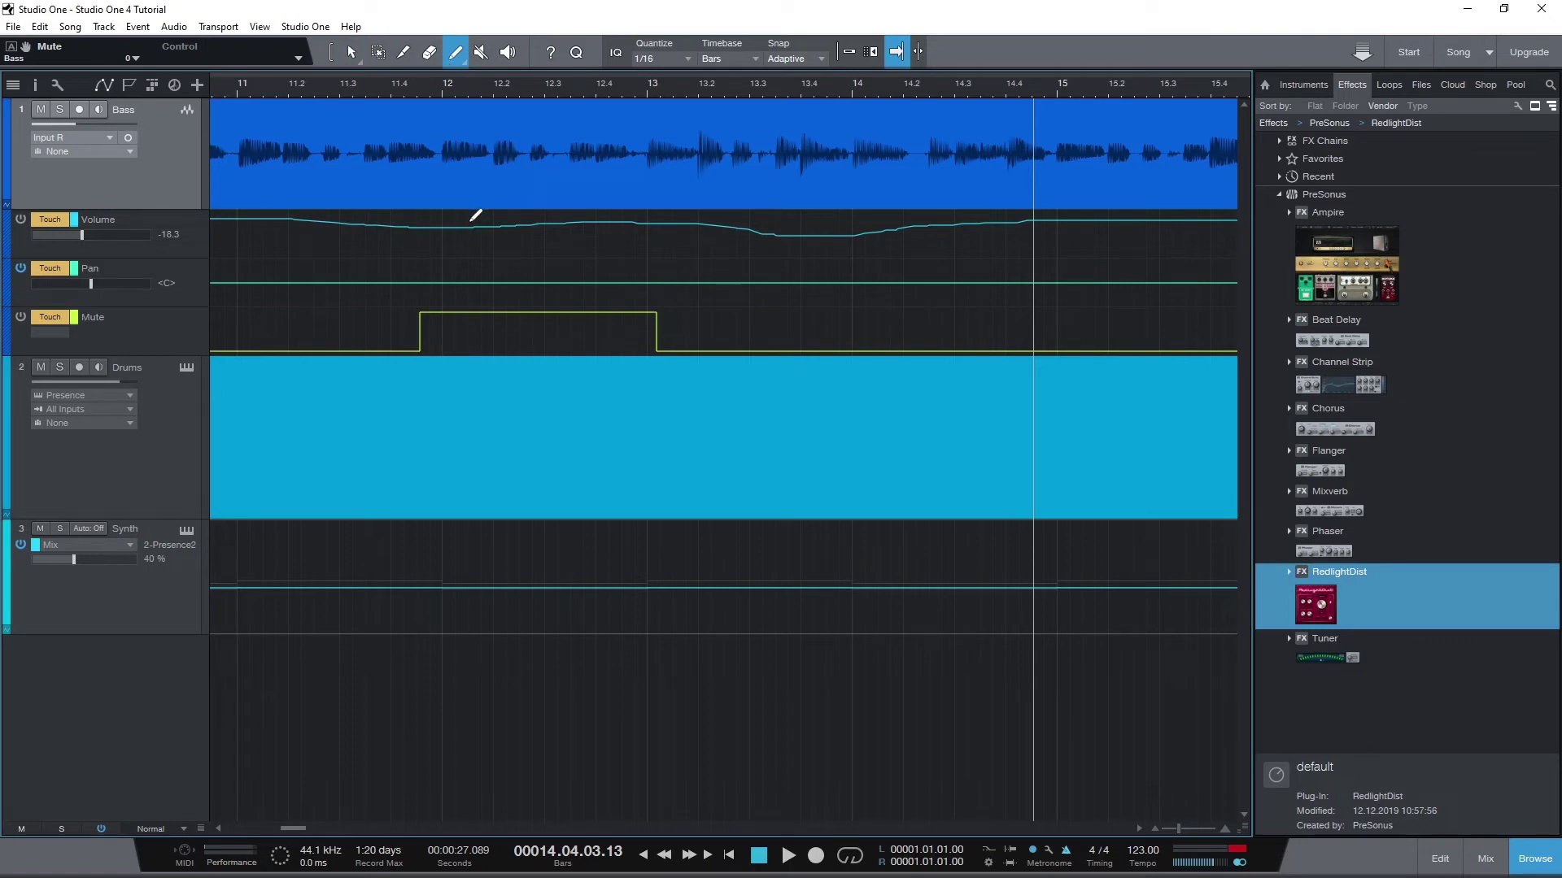
pyautogui.moveTo(448, 262)
pyautogui.mouseDown()
pyautogui.moveTo(510, 220)
pyautogui.moveTo(546, 243)
pyautogui.moveTo(708, 209)
pyautogui.moveTo(824, 238)
pyautogui.moveTo(848, 218)
pyautogui.moveTo(878, 235)
pyautogui.moveTo(979, 217)
pyautogui.moveTo(1000, 237)
pyautogui.moveTo(1161, 221)
pyautogui.mouseUp()
# Erase the drawn dips from the Bass Volume curve, undoing the accidentally erased audio event
pyautogui.press('4')
pyautogui.moveTo(498, 218)
pyautogui.mouseDown()
pyautogui.moveTo(532, 241)
pyautogui.moveTo(399, 213)
pyautogui.moveTo(317, 222)
pyautogui.moveTo(519, 249)
pyautogui.moveTo(656, 206)
pyautogui.mouseUp()
pyautogui.click(656, 203)
pyautogui.hotkey('ctrl', 'z')
pyautogui.moveTo(769, 223); pyautogui.dragTo(885, 237)
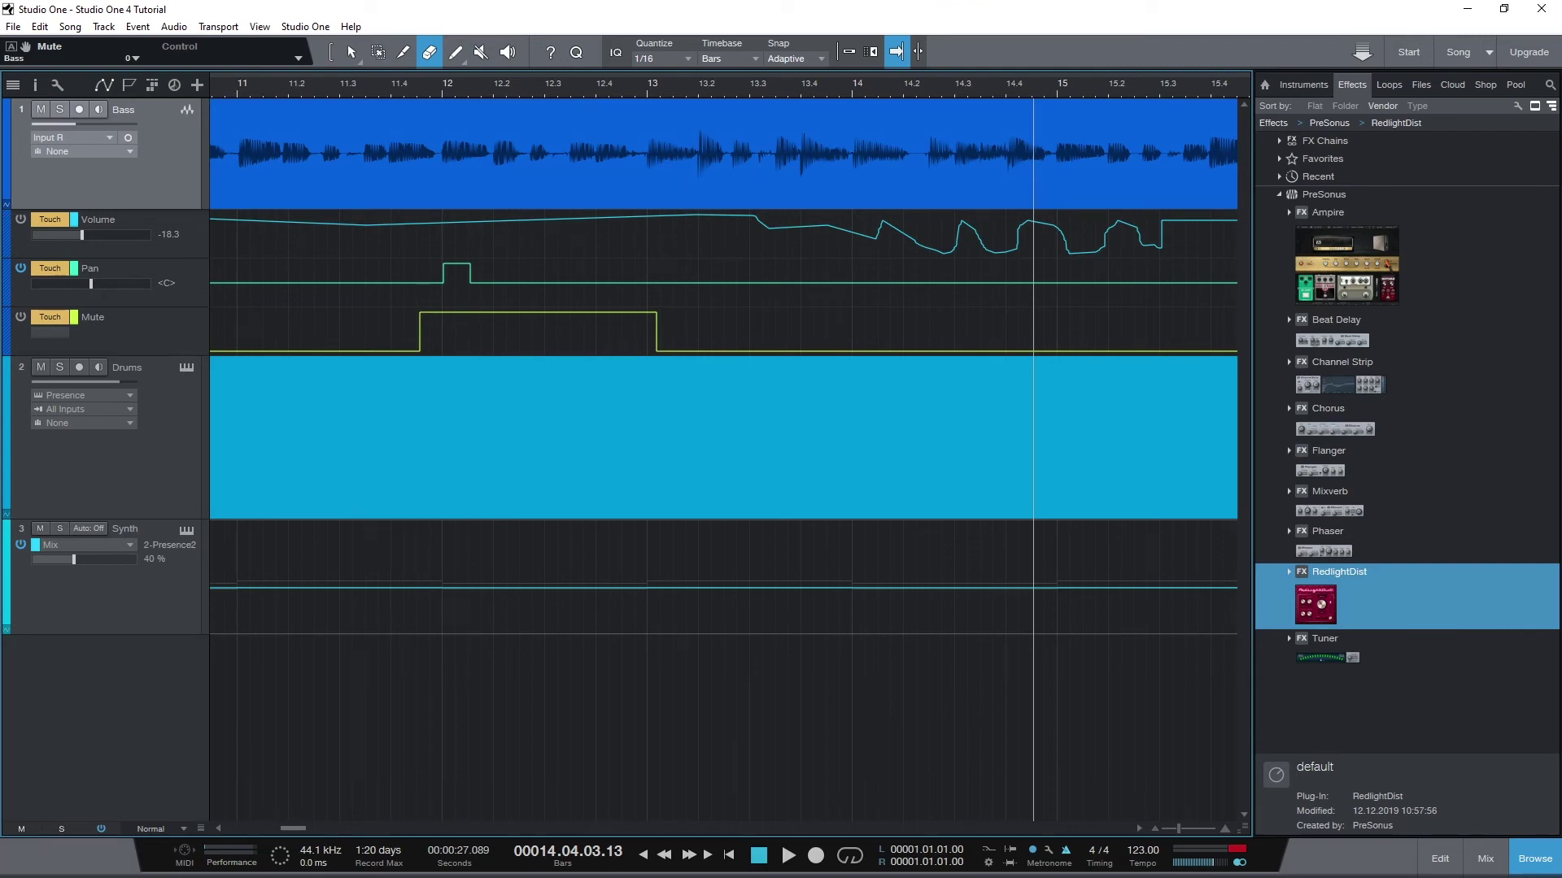
# Reshape the Volume curve with a new node and shift the Pan automation to R38
pyautogui.click(351, 53)
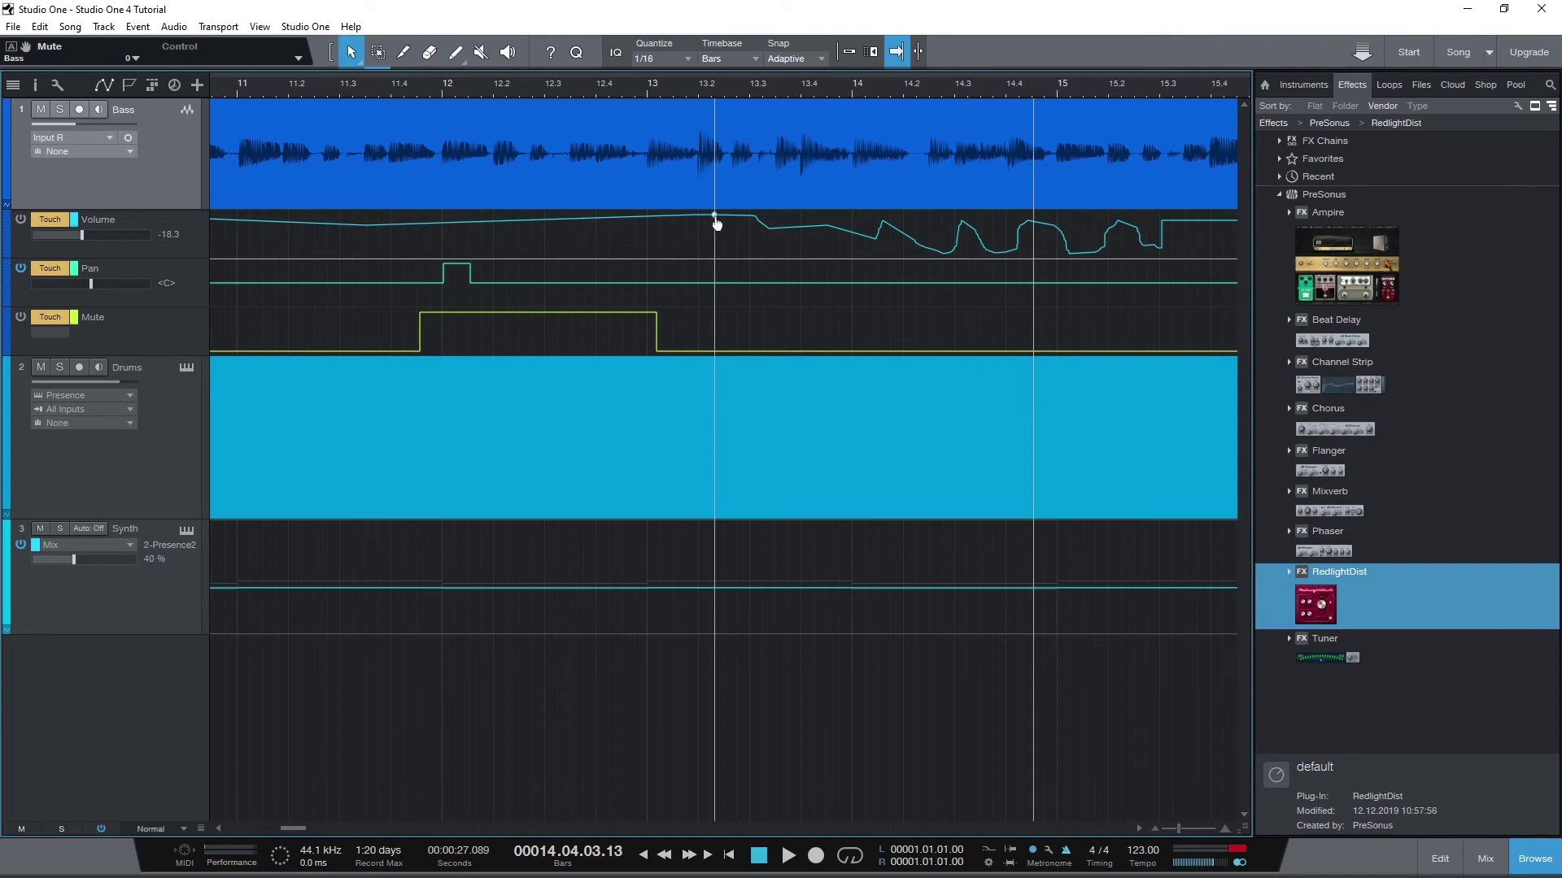
pyautogui.moveTo(715, 220); pyautogui.dragTo(807, 242)
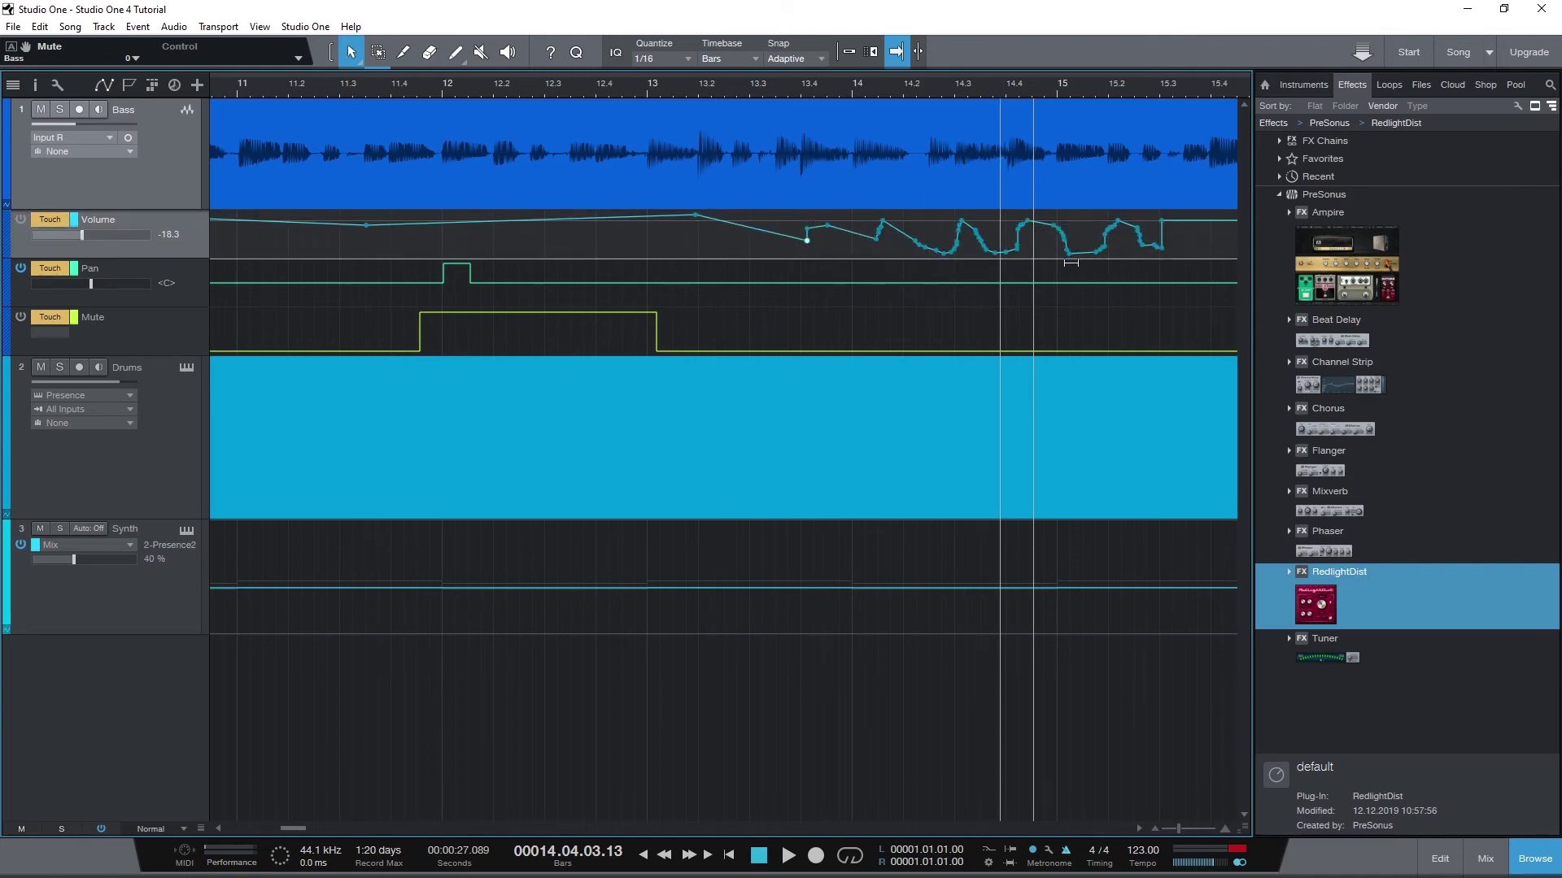
pyautogui.moveTo(1172, 273); pyautogui.dragTo(983, 273)
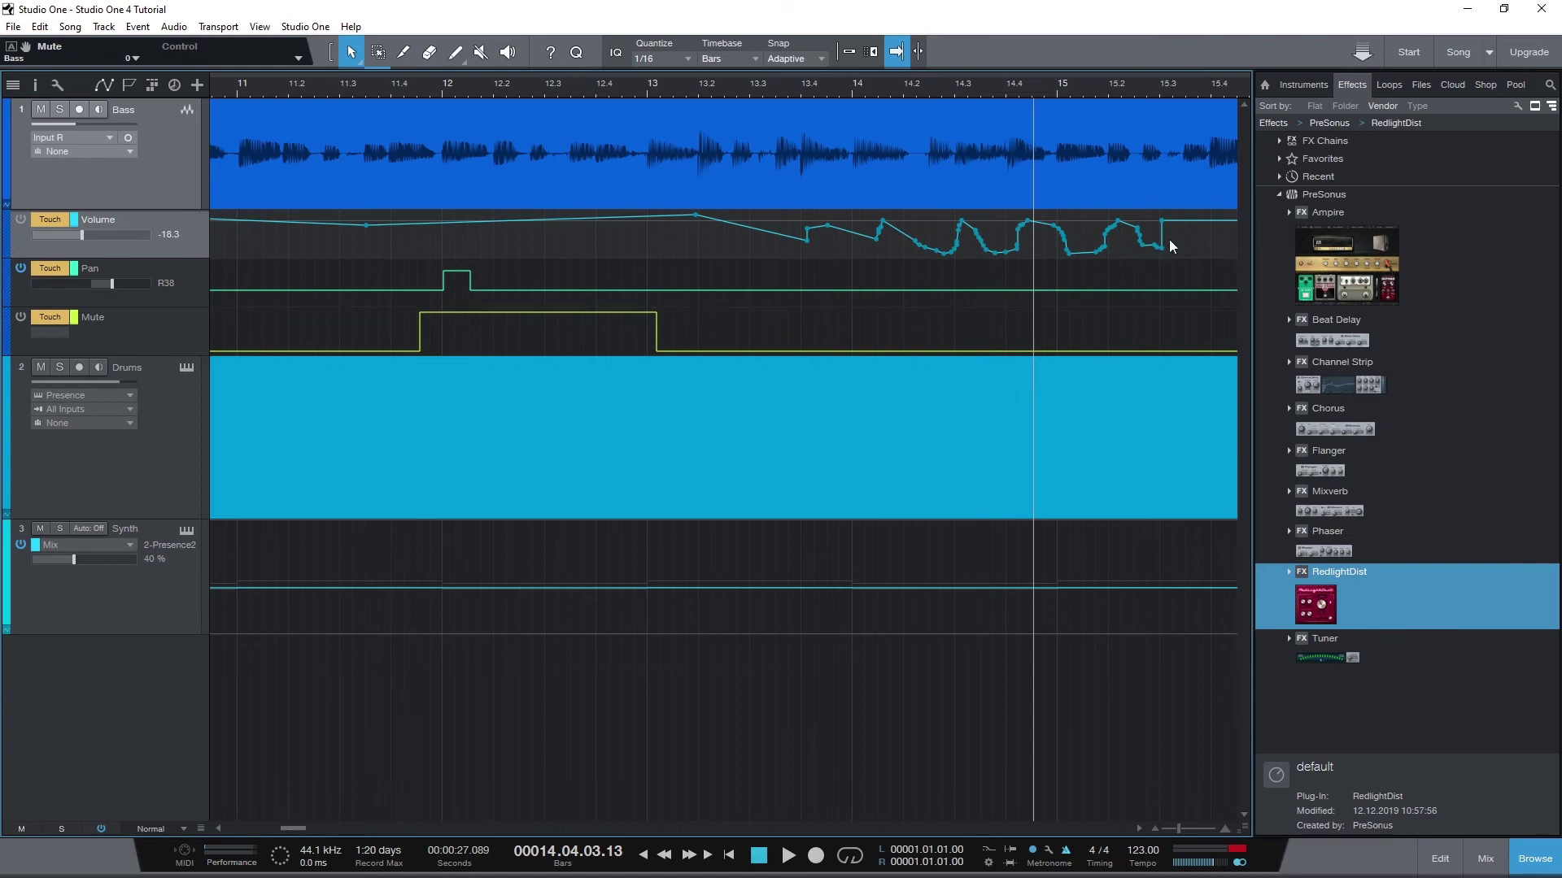
# Delete the selected Volume automation points in that range, then select the remaining point
pyautogui.moveTo(1139, 242); pyautogui.dragTo(677, 221)
pyautogui.press('Delete')
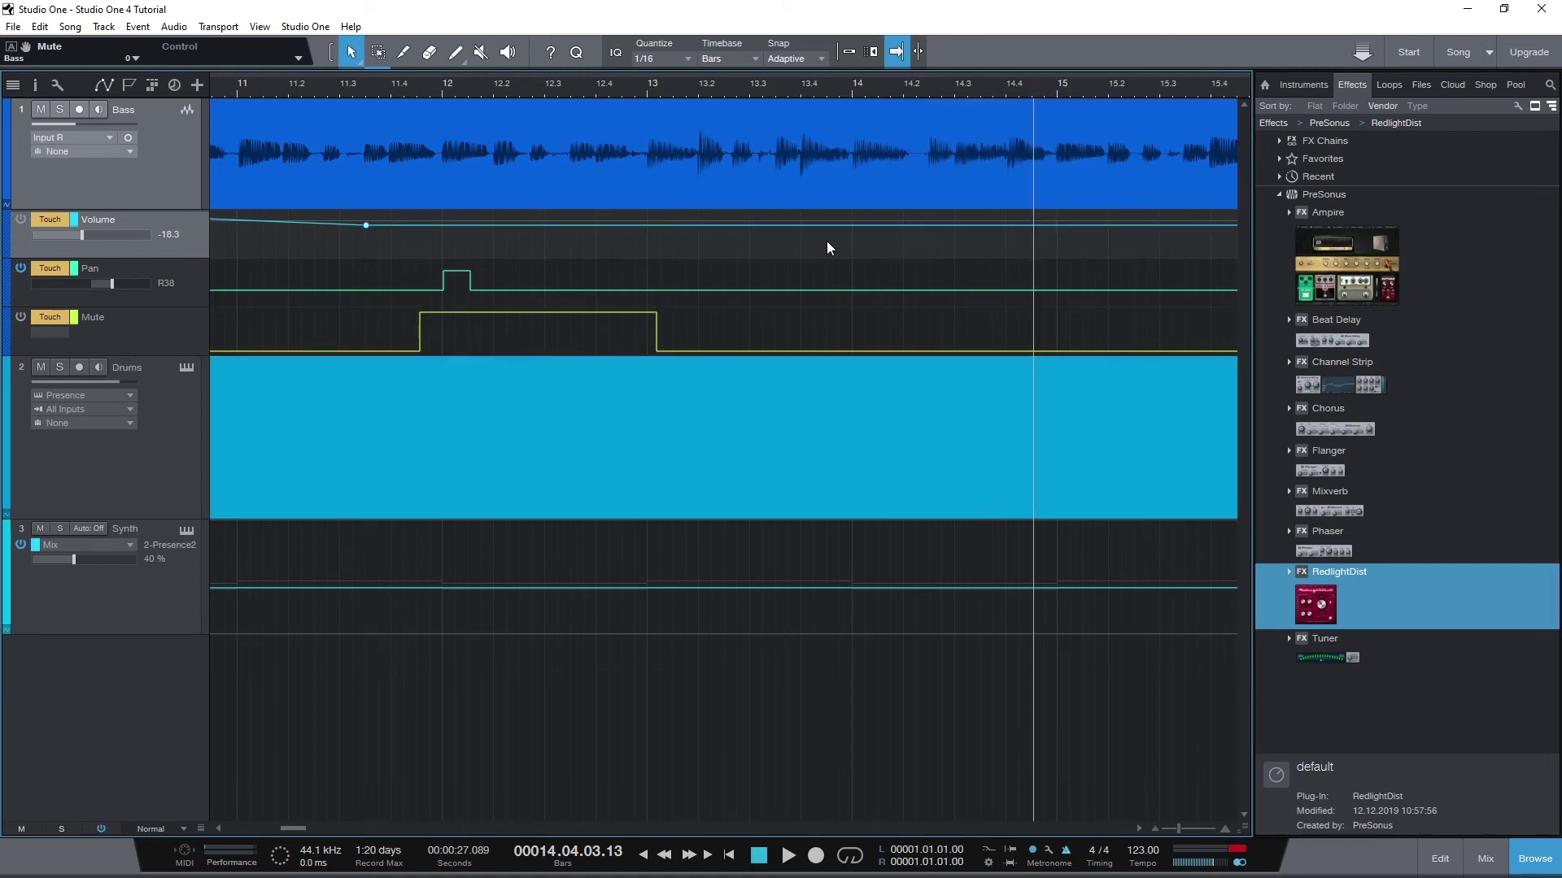
pyautogui.moveTo(826, 243); pyautogui.dragTo(709, 331)
# Delete the last Bass Volume point and bring up the Pan lane's context menu
pyautogui.press('Delete')
pyautogui.press('Delete')
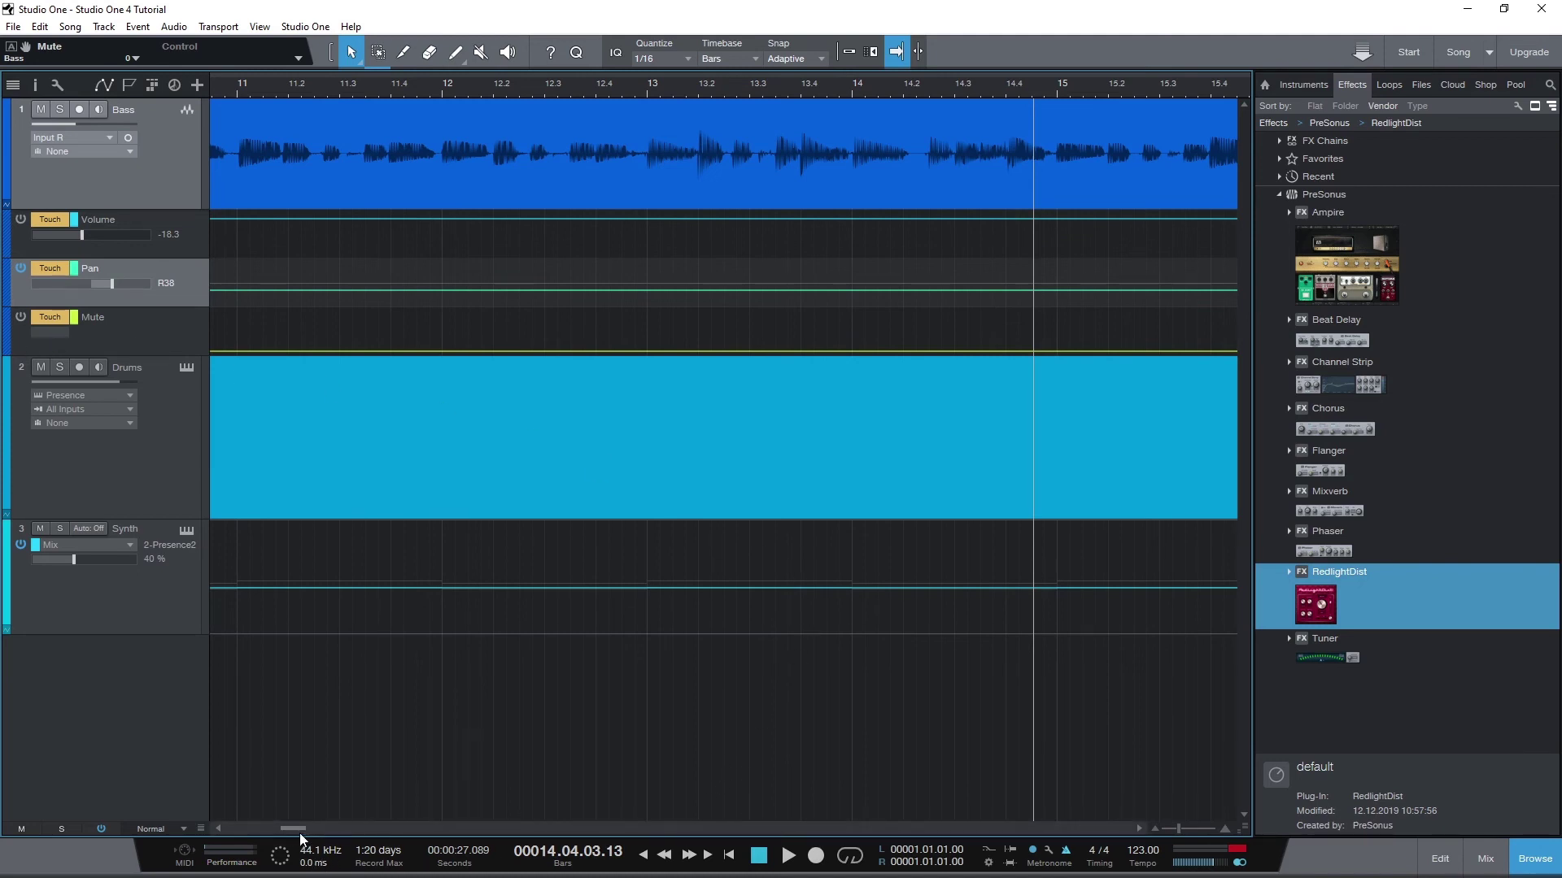
pyautogui.moveTo(299, 833); pyautogui.dragTo(266, 802)
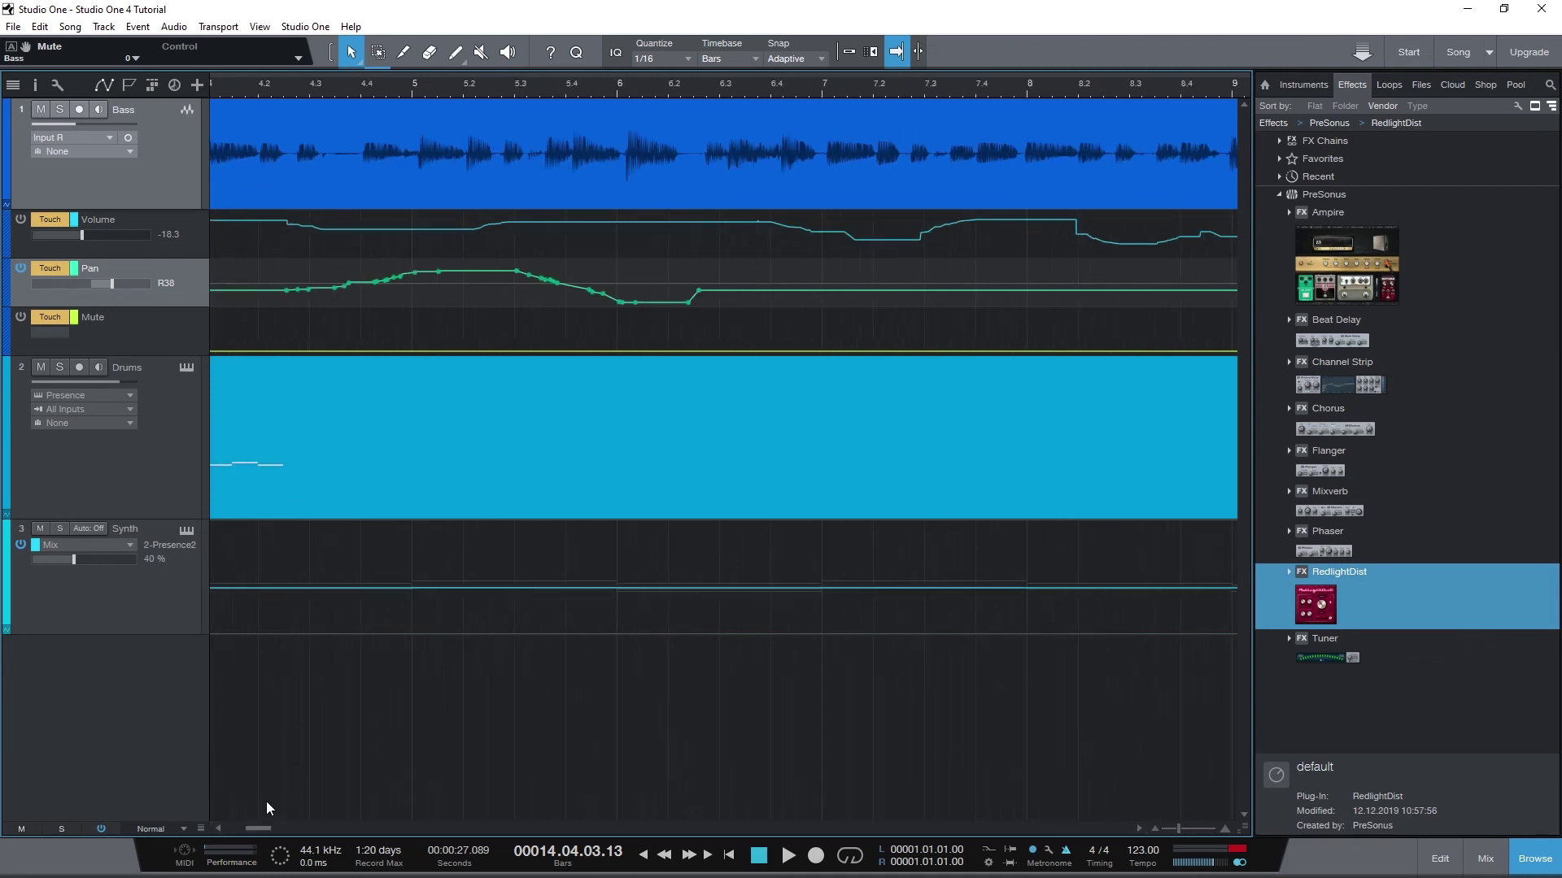
pyautogui.rightClick(163, 302)
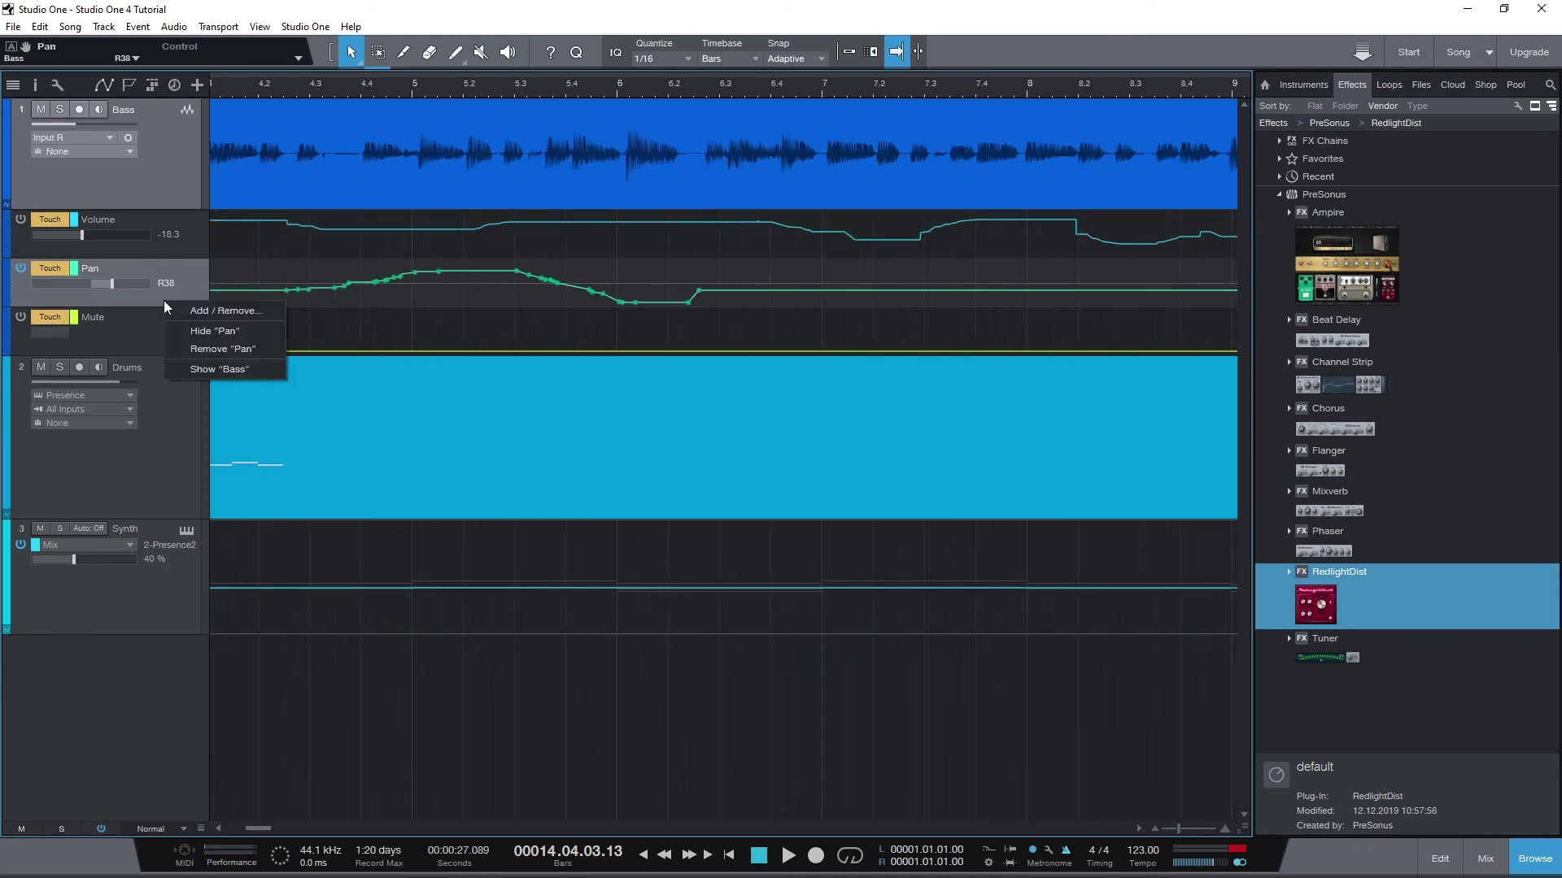